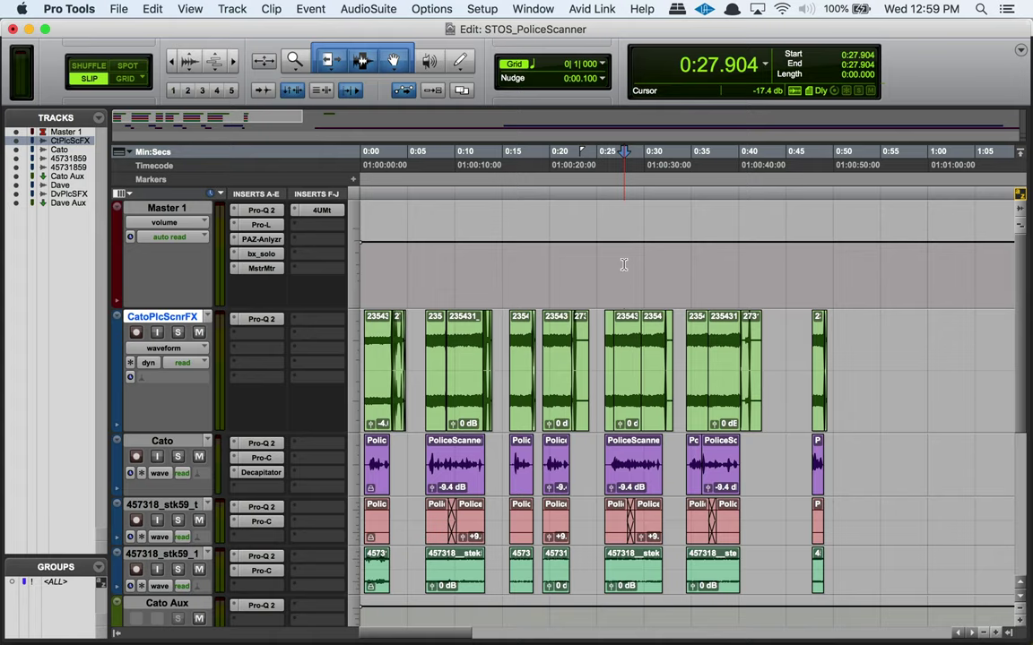
Look over the session's Cato and Dave dialogue, effects and aux tracks and their insert plug-ins
scroll(624, 265, down, 3)
scroll(624, 265, down, 4)
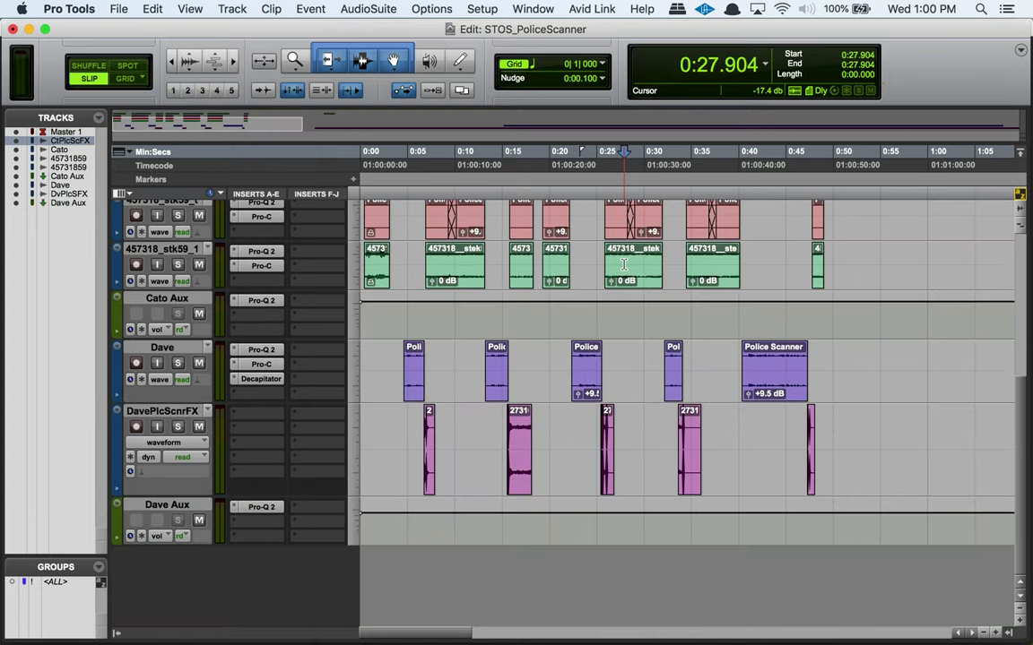
scroll(624, 265, up, 4)
scroll(624, 264, down, 5)
scroll(624, 265, right, 1)
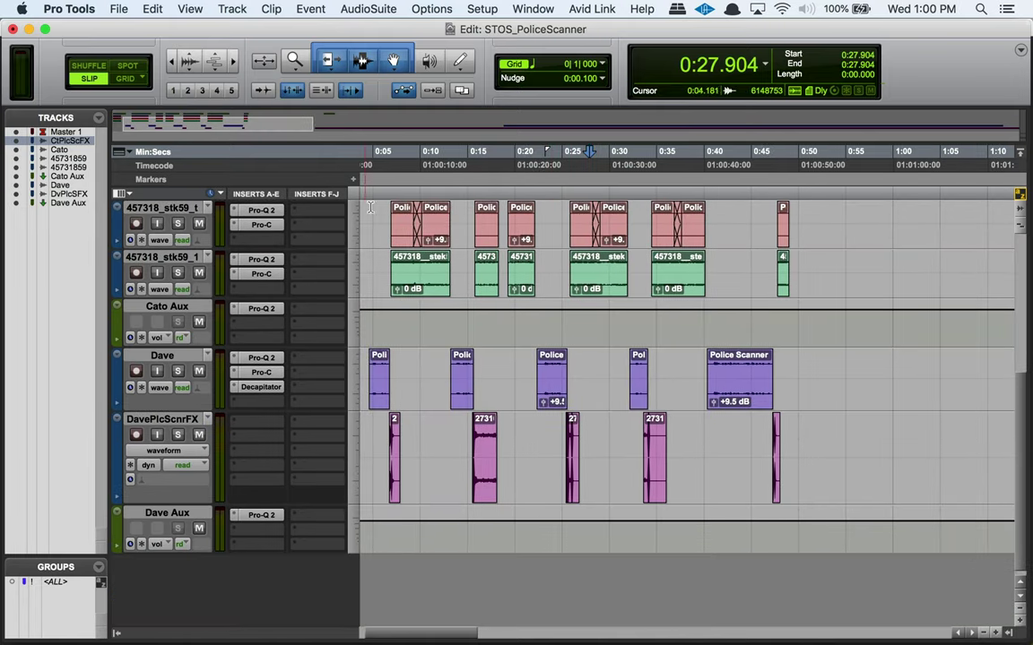
scroll(555, 260, up, 7)
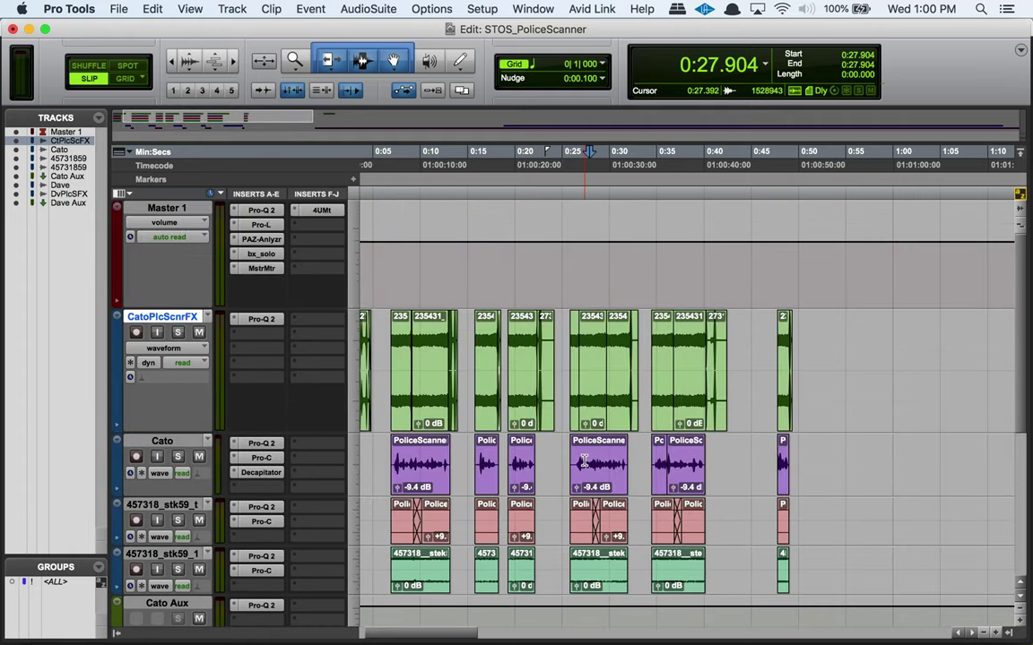
scroll(538, 421, down, 7)
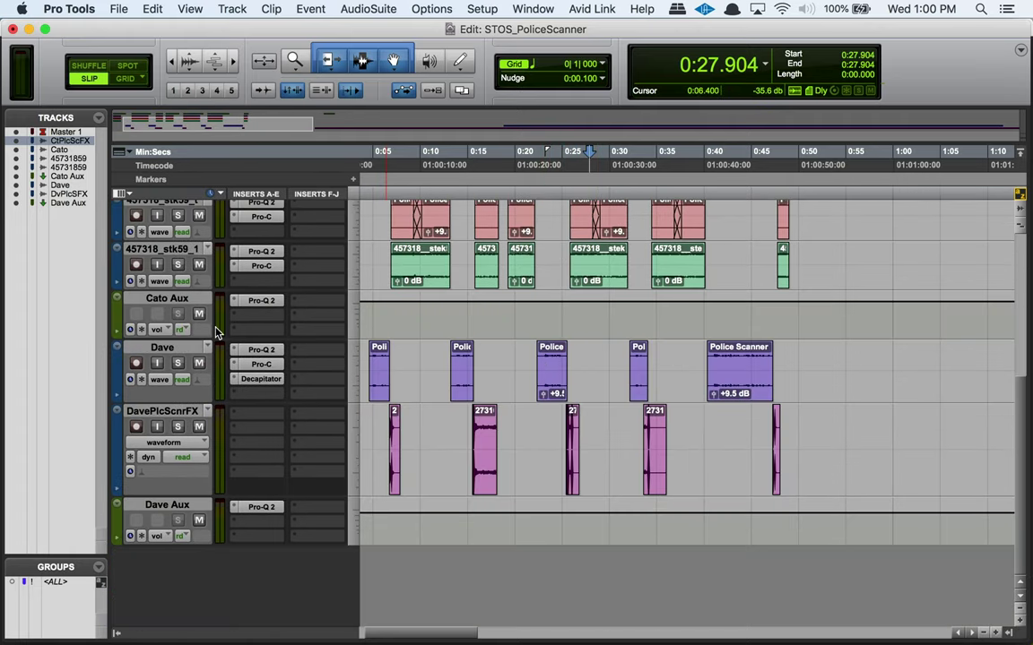
Bypass all inserts on the Dave, Cato, CatoPlcScnrFX, 457318 and Cato Aux tracks, plus Pro-Q 2 and Pro-L on Master 1
drag(261, 385, 262, 357)
scroll(262, 358, up, 5)
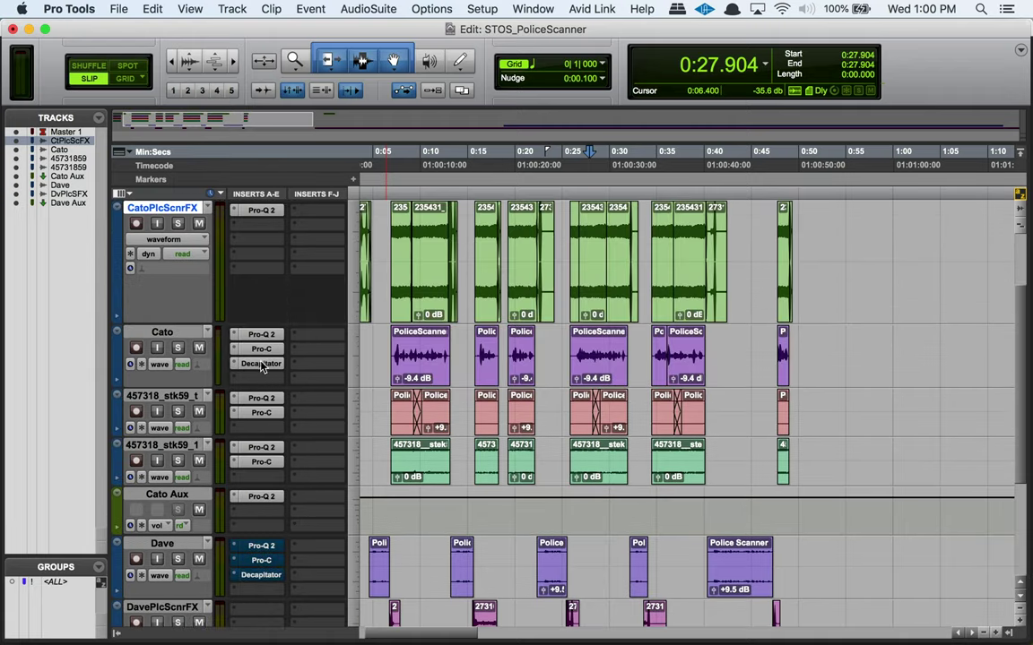
drag(261, 500, 261, 356)
super+click(259, 351)
super+click(260, 337)
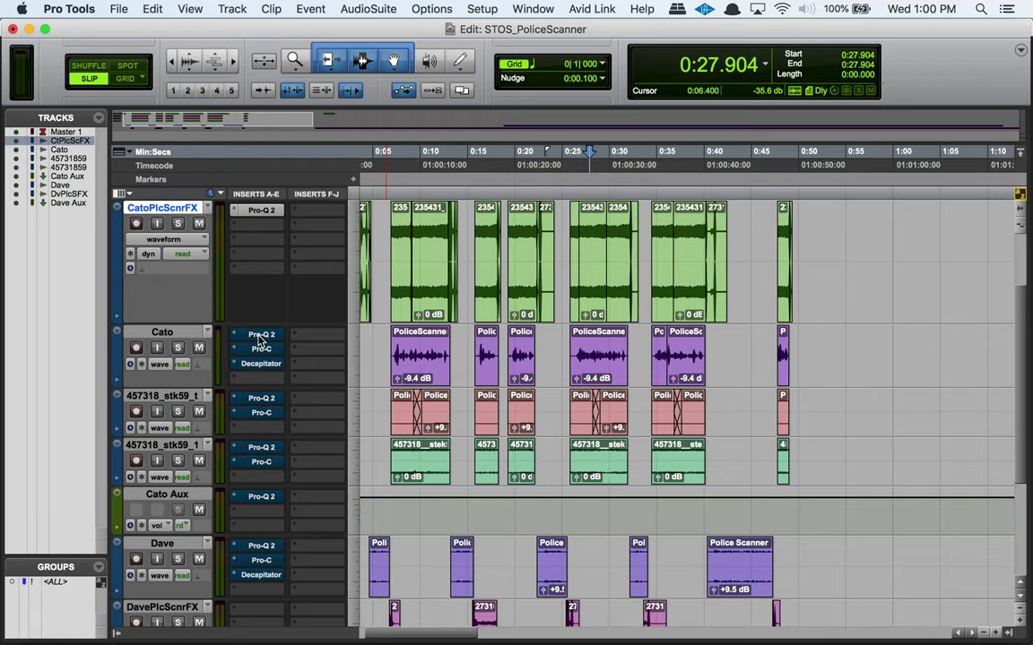
scroll(260, 337, up, 3)
super+click(261, 323)
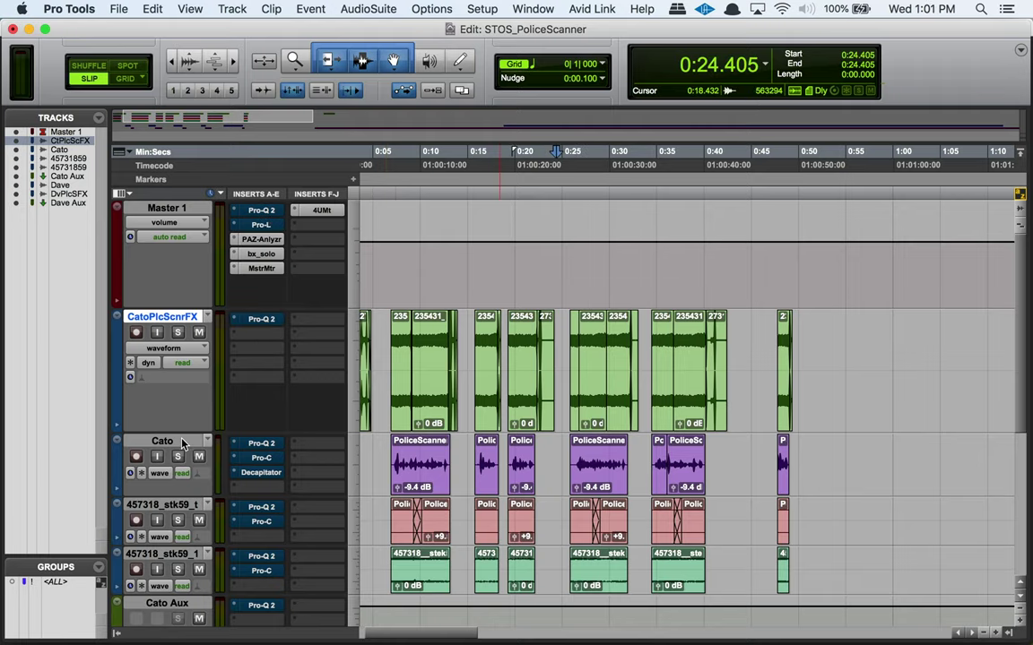
Solo the Cato track and solo-safe the Cato Aux track
click(178, 460)
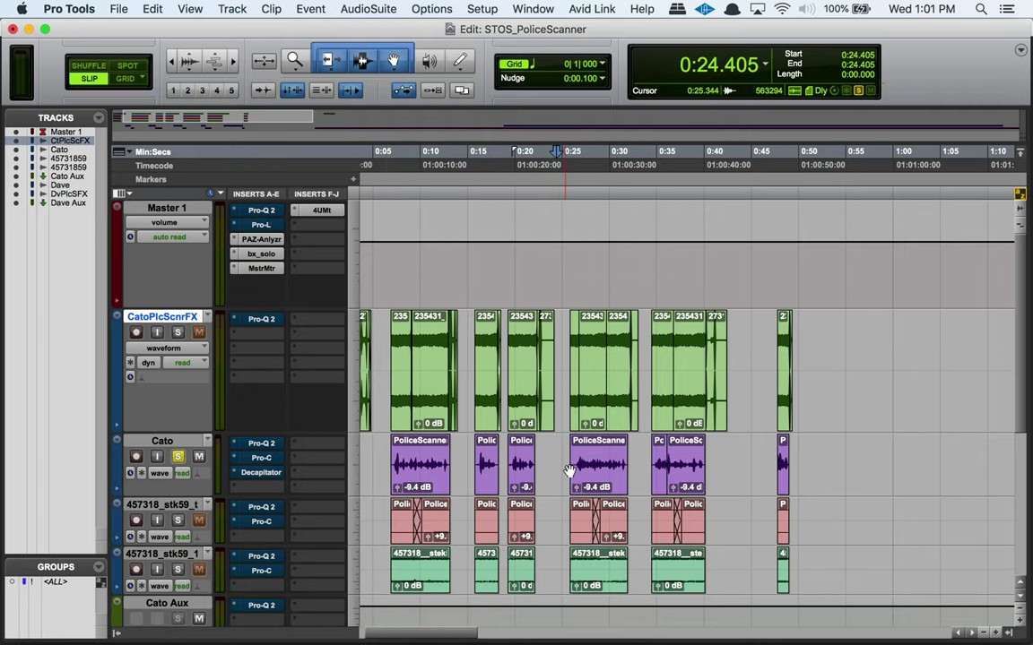
scroll(569, 472, down, 5)
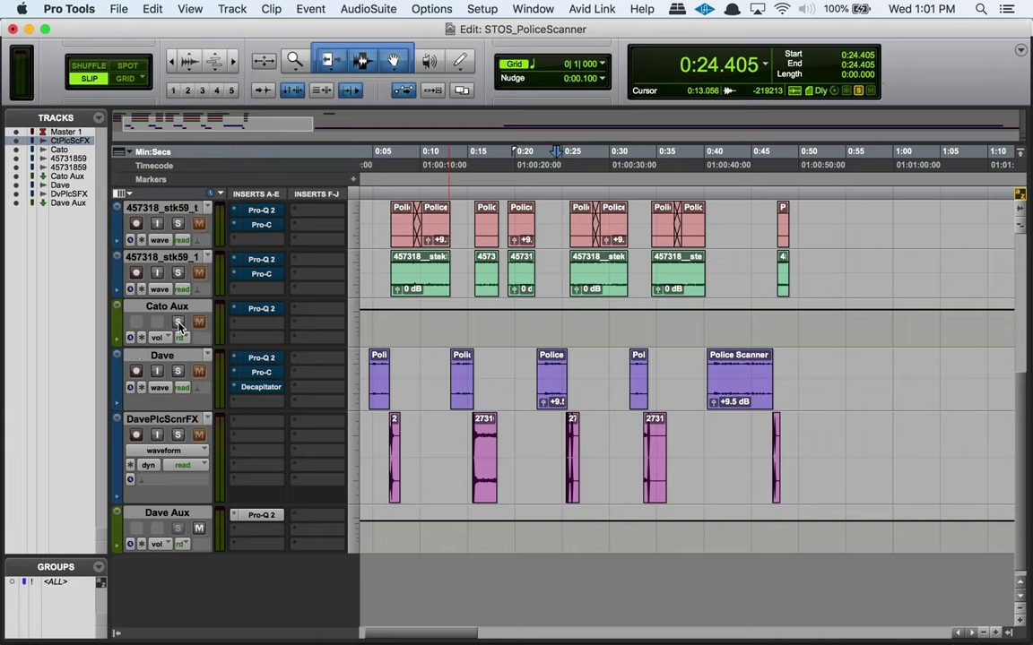
super+click(176, 324)
scroll(184, 329, up, 2)
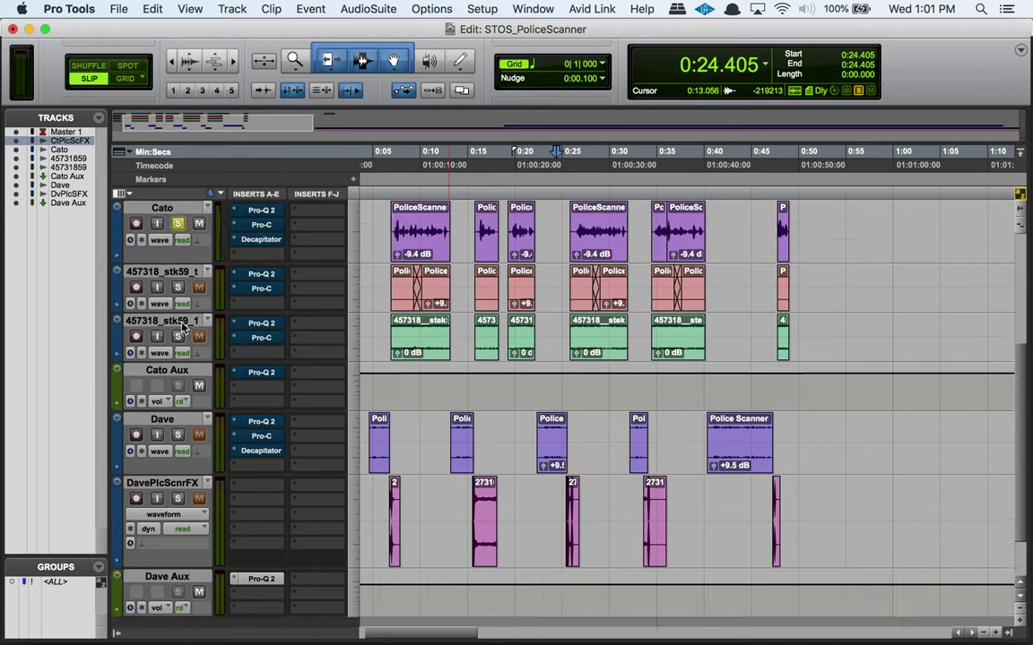
scroll(184, 330, up, 4)
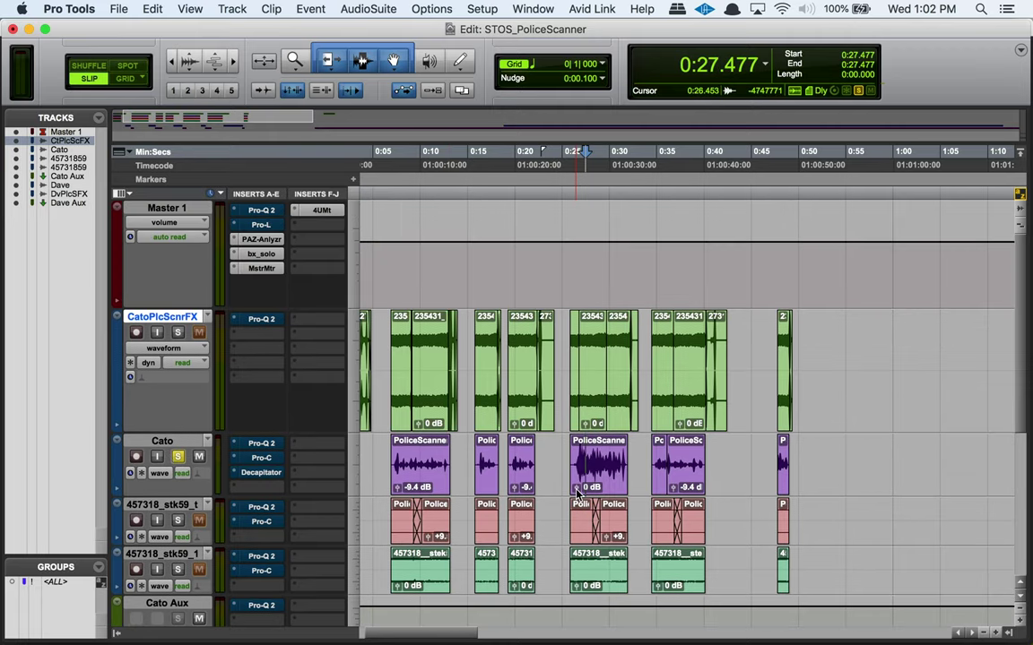
Play a selection of about 1.9 s in the Cato clip at 0:28 with 0 dB clip gain, and undo the gain change
drag(593, 459, 610, 459)
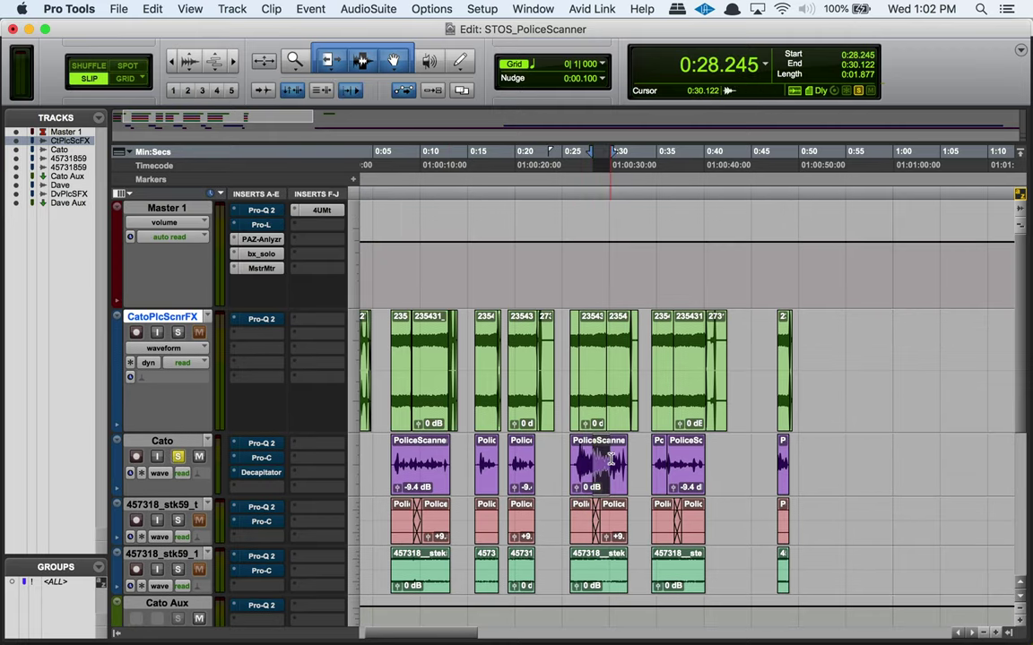
key(space)
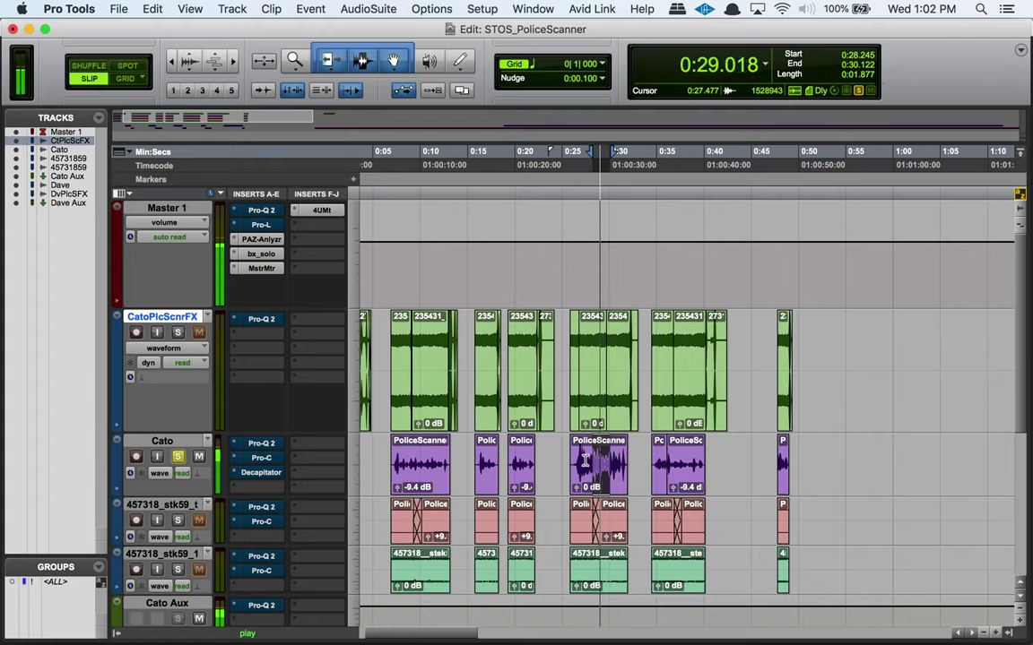
click(593, 475)
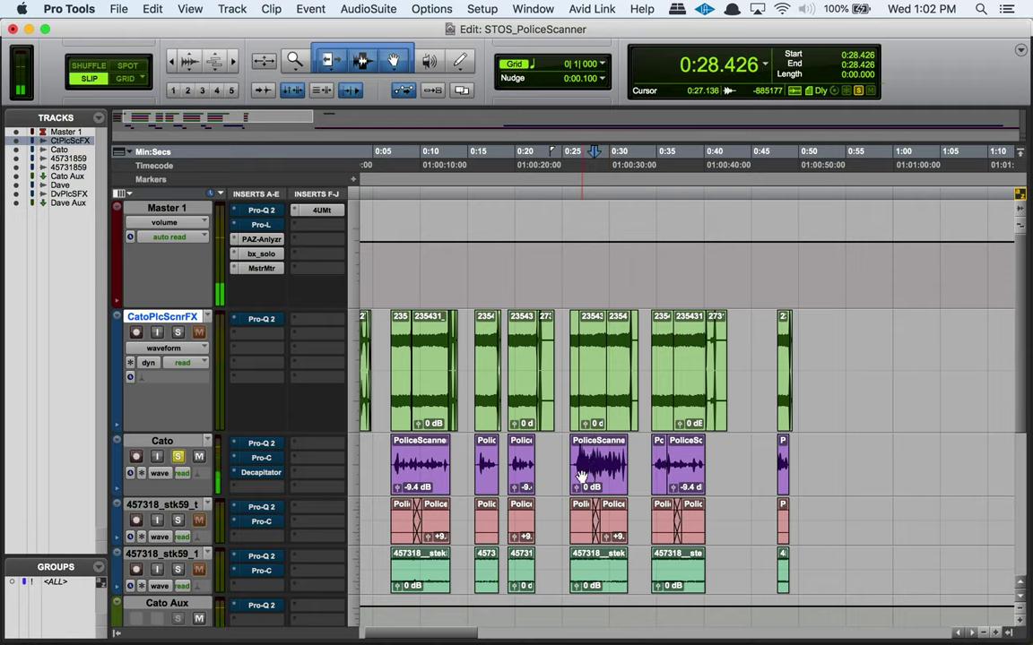
key(super+z)
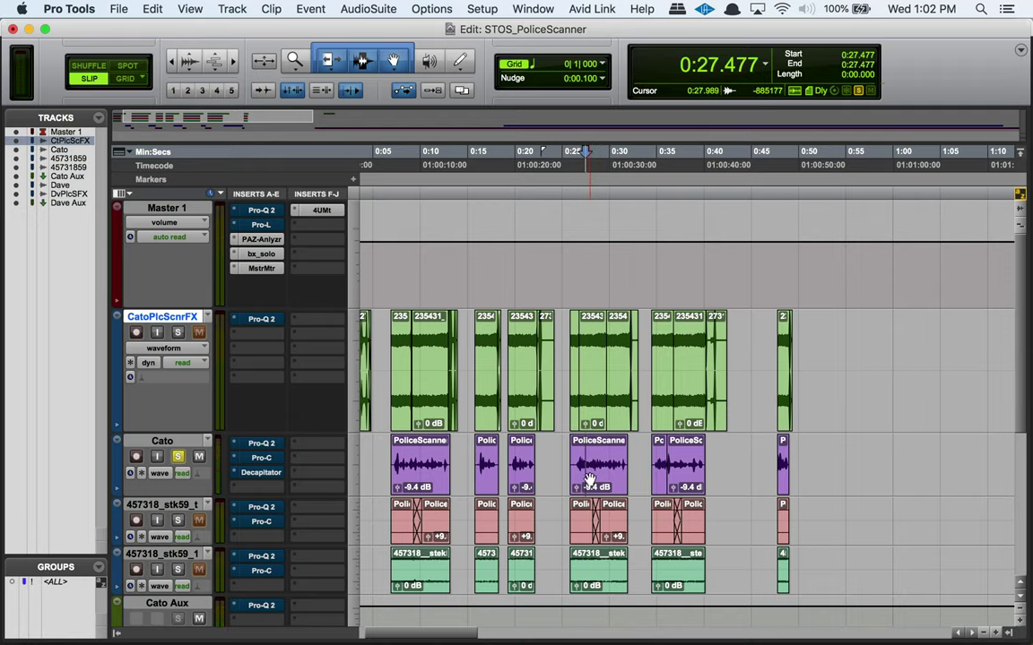
Solo the Dave track and play a selection of about 1.3 s in the Police Scanner Audio_Dave-08 clip, with the timeline magnified
scroll(367, 423, down, 10)
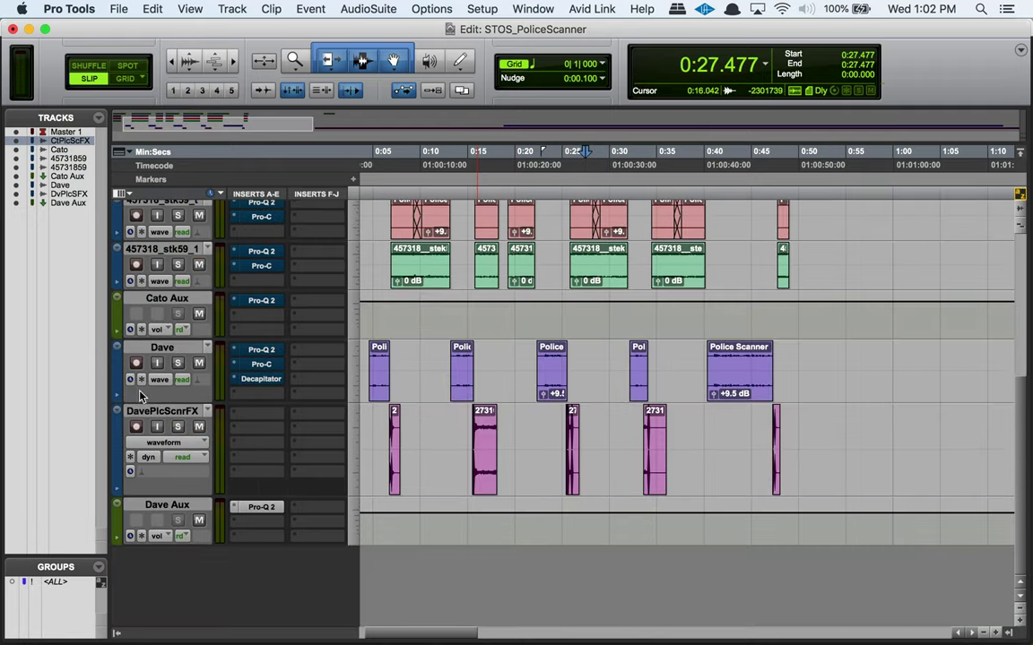
click(177, 364)
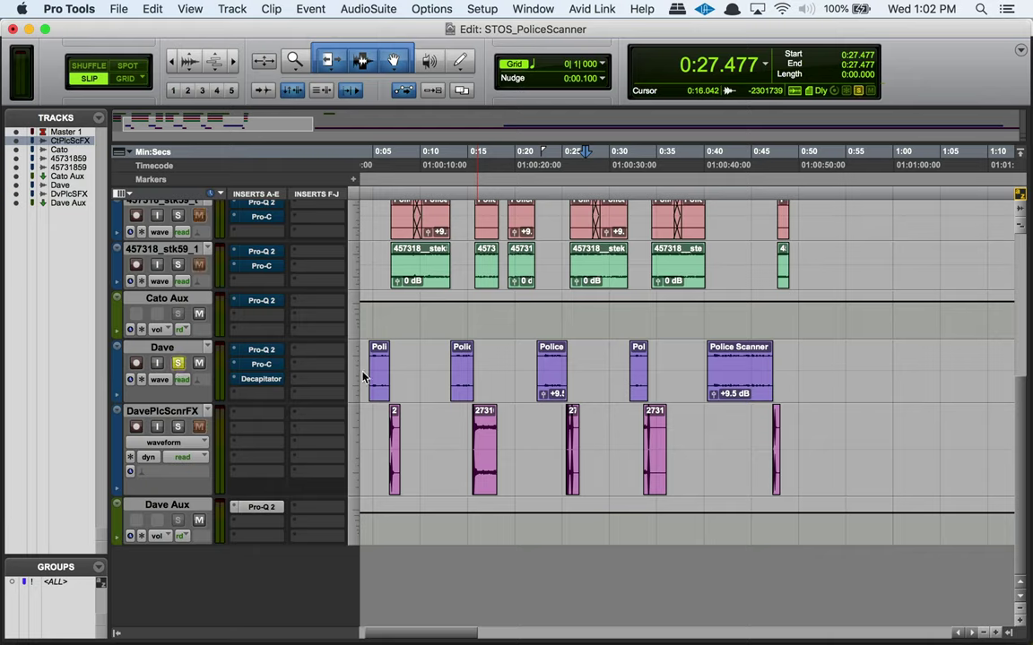
drag(548, 359, 558, 358)
key(space)
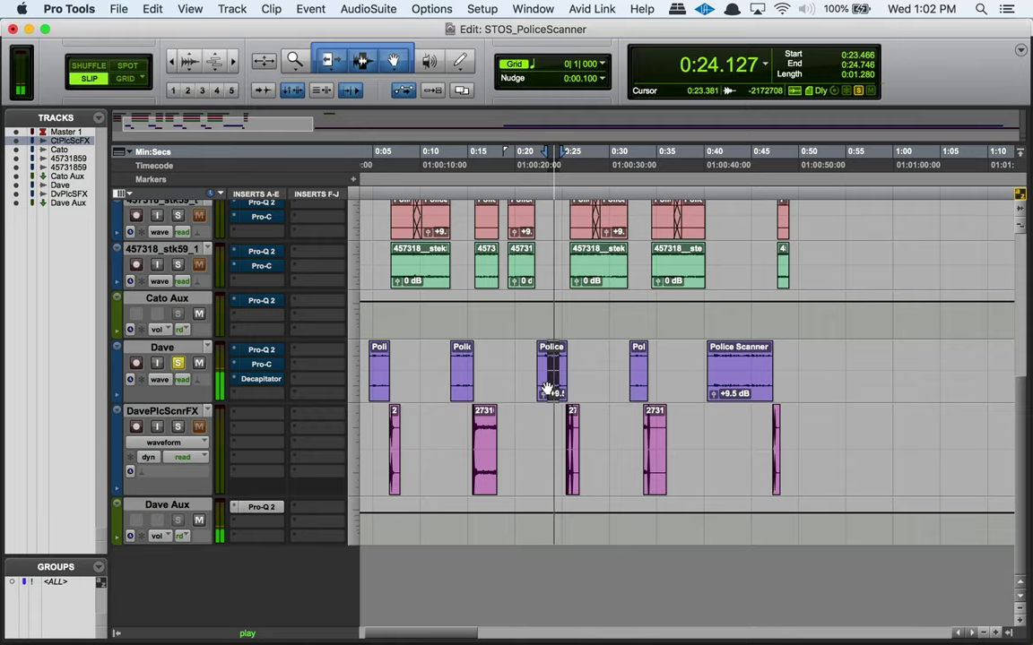
key(t)
key(t)
key(t)
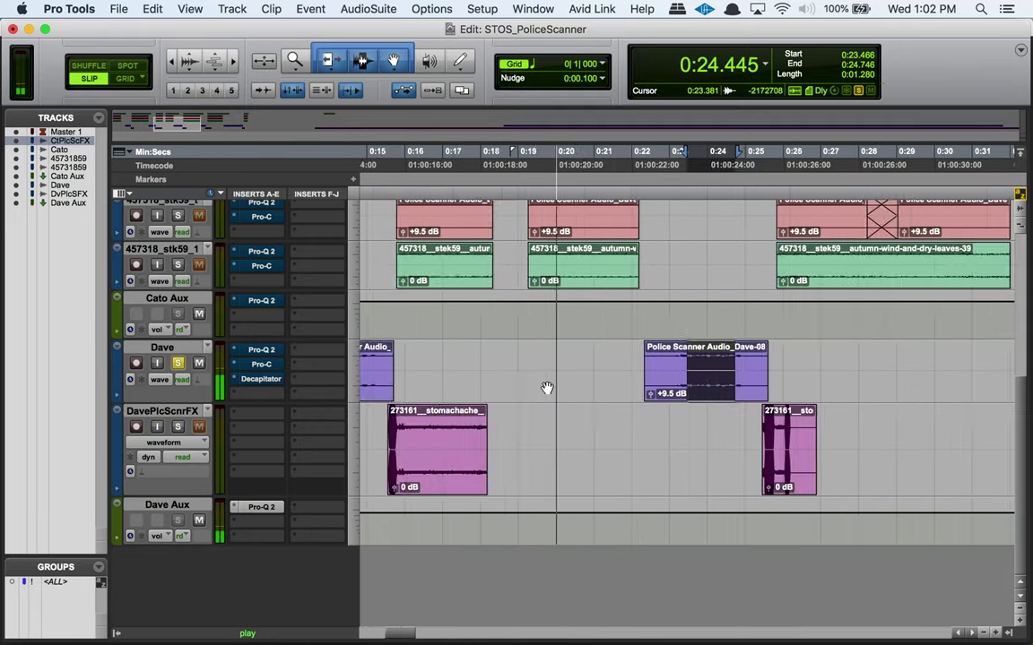
key(space)
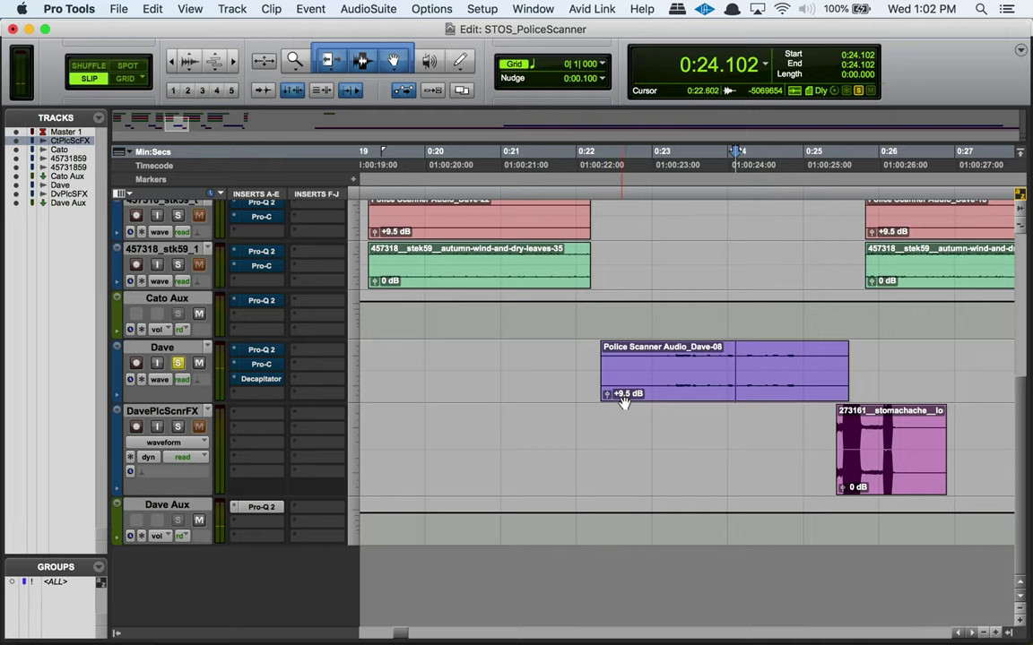
Compare the Cato-09 and Dave-08 clip waveforms, selecting about 1.1 s of the Dave-08 clip, and unsolo the Dave track
scroll(677, 378, up, 6)
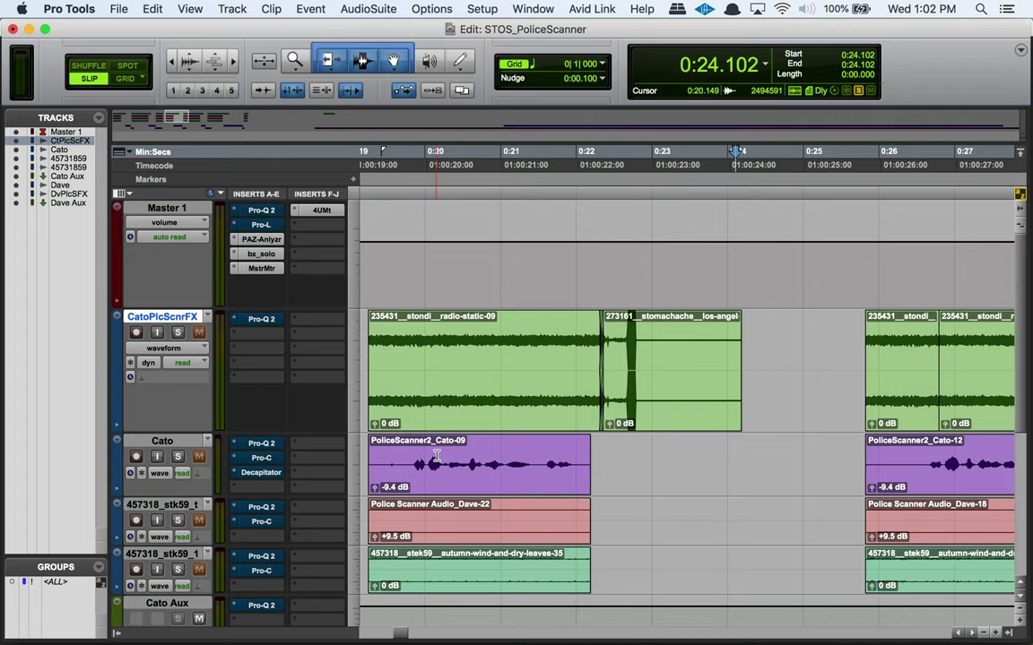
scroll(437, 457, down, 6)
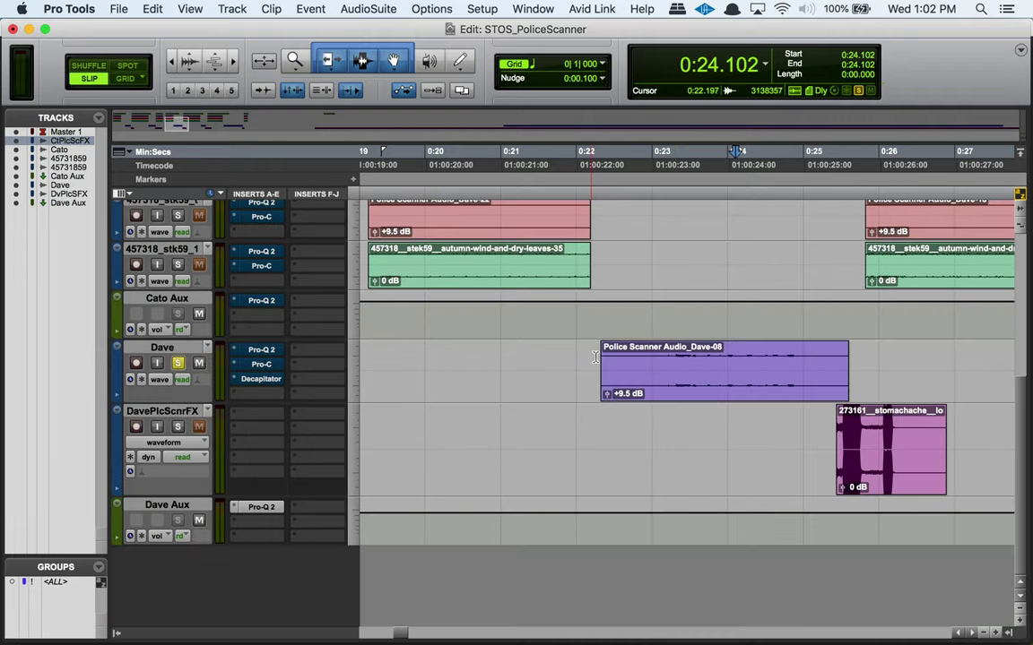
click(707, 359)
click(669, 353)
drag(670, 352, 755, 358)
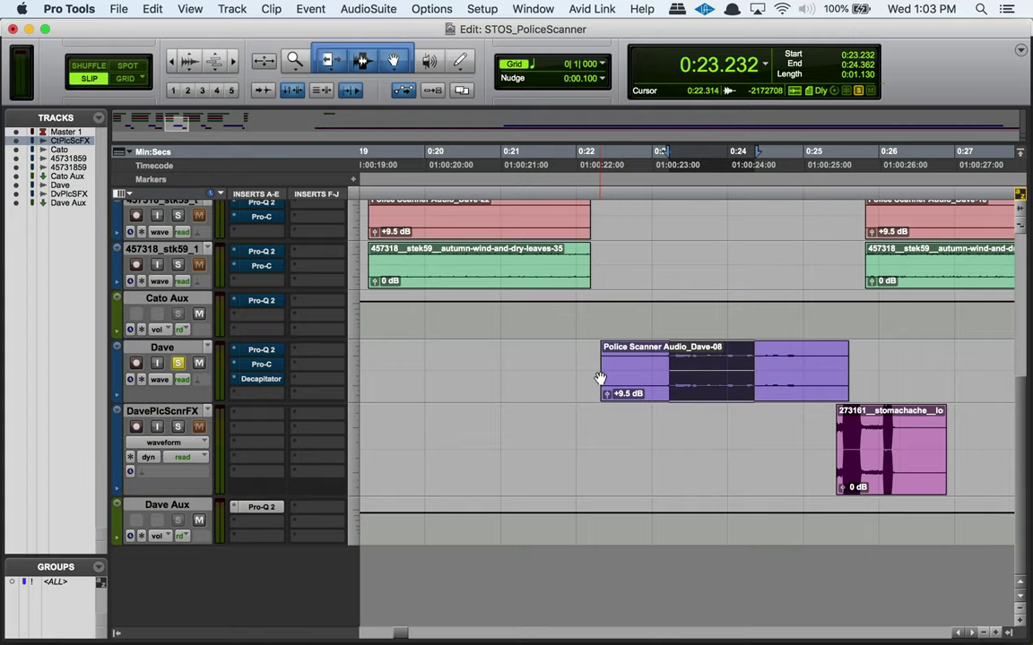
scroll(599, 378, up, 5)
scroll(463, 451, right, 2)
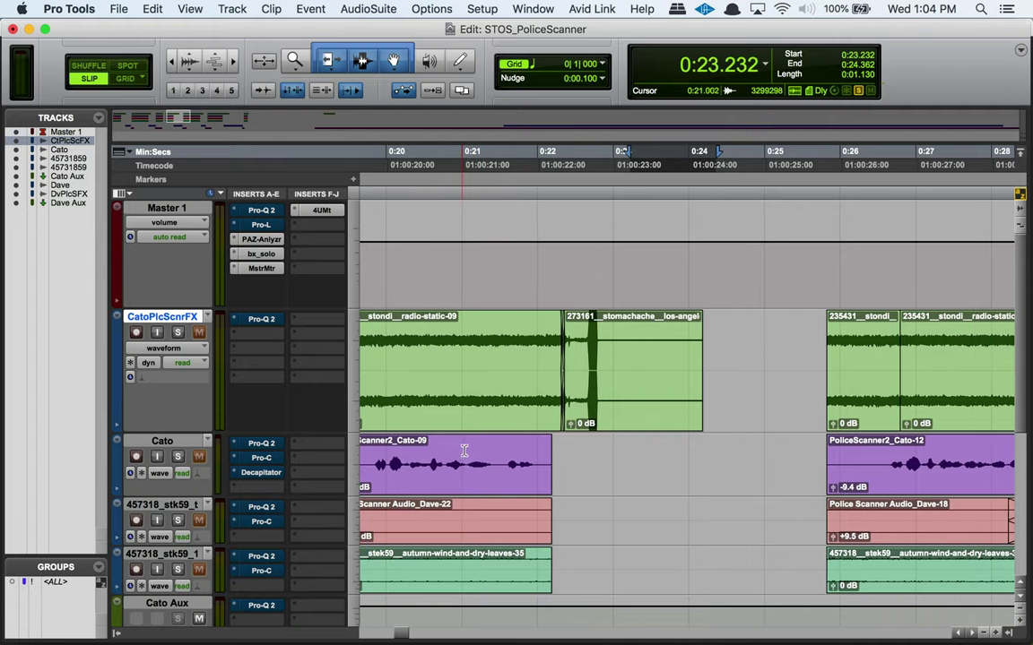
scroll(430, 422, down, 5)
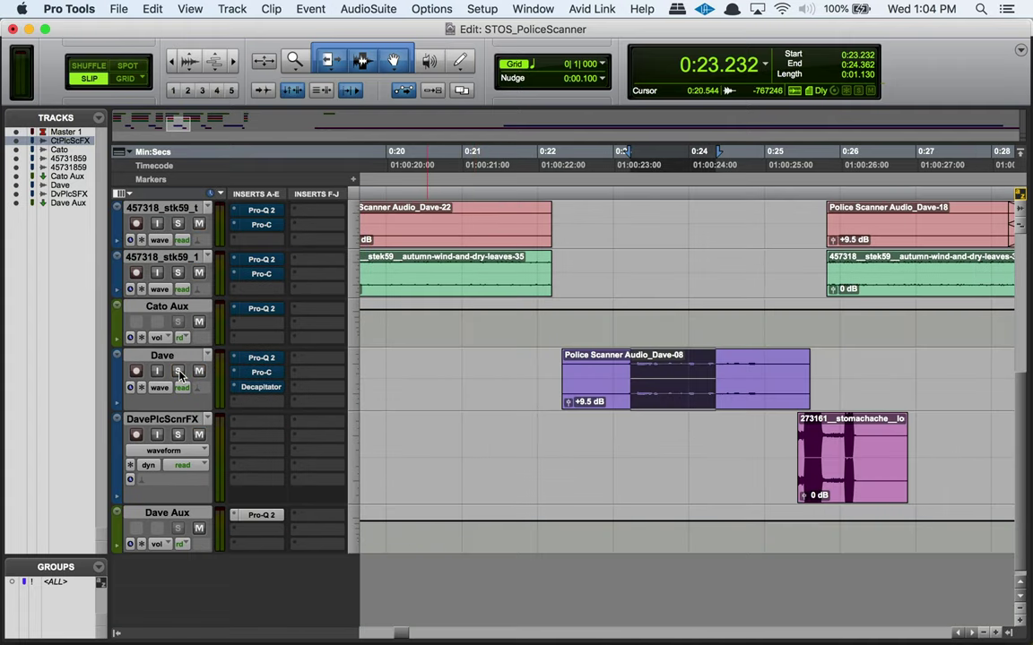
Solo the Dave track again and select about 1.3 s of speech in the Dave-08 clip
scroll(318, 403, up, 1)
scroll(319, 403, left, 2)
key(r)
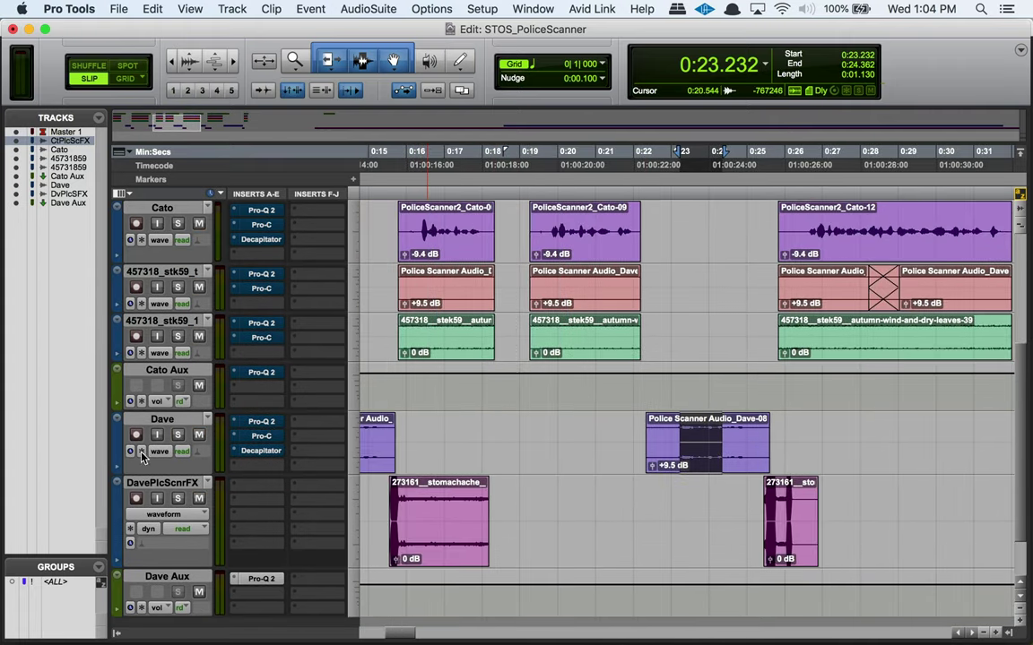
scroll(160, 476, left, 10)
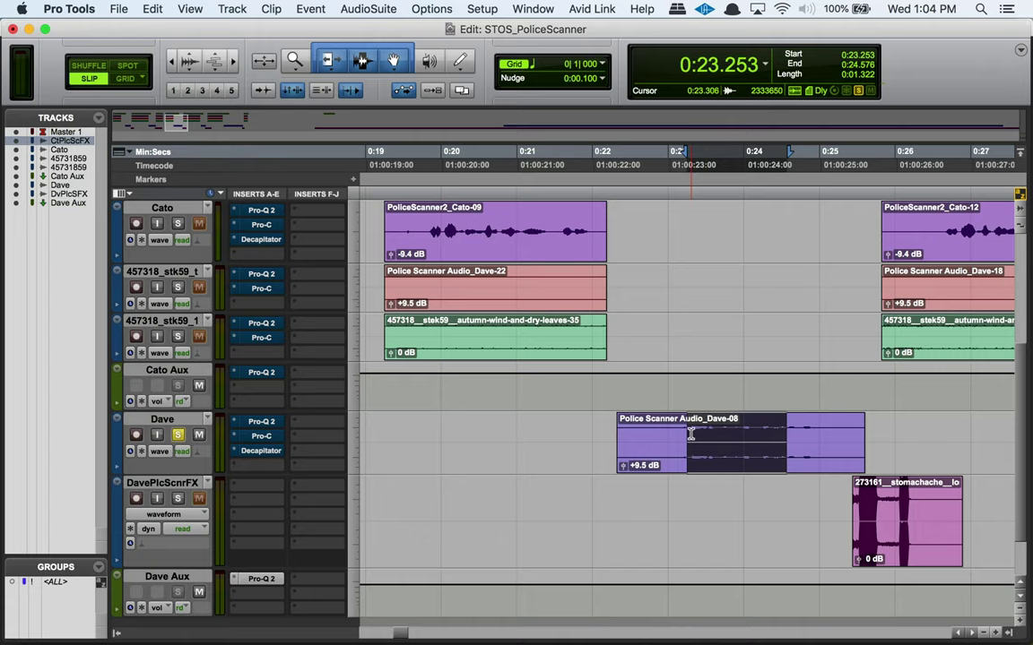
Activate and open Pro-Q 2 on the Dave track, and play the selection while toggling its bypass to compare
click(262, 425)
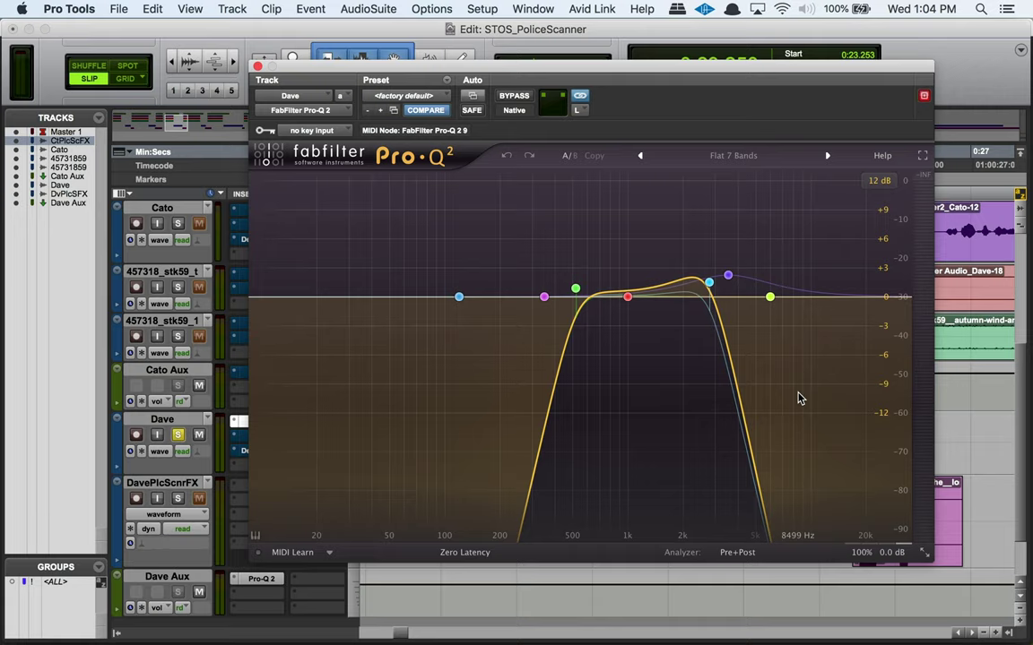
key(space)
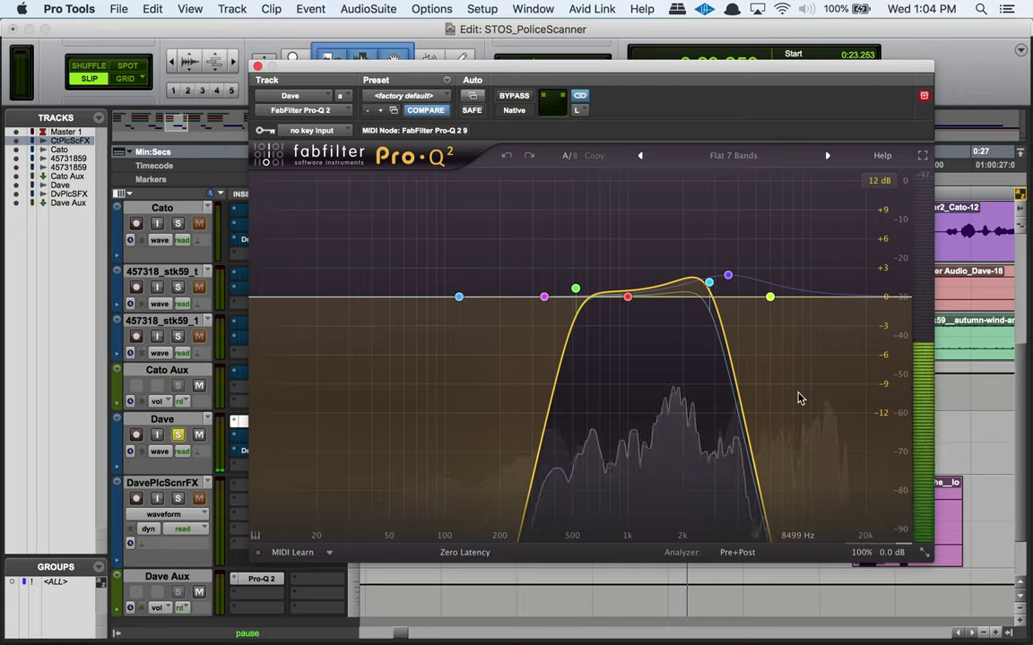
click(506, 98)
click(507, 98)
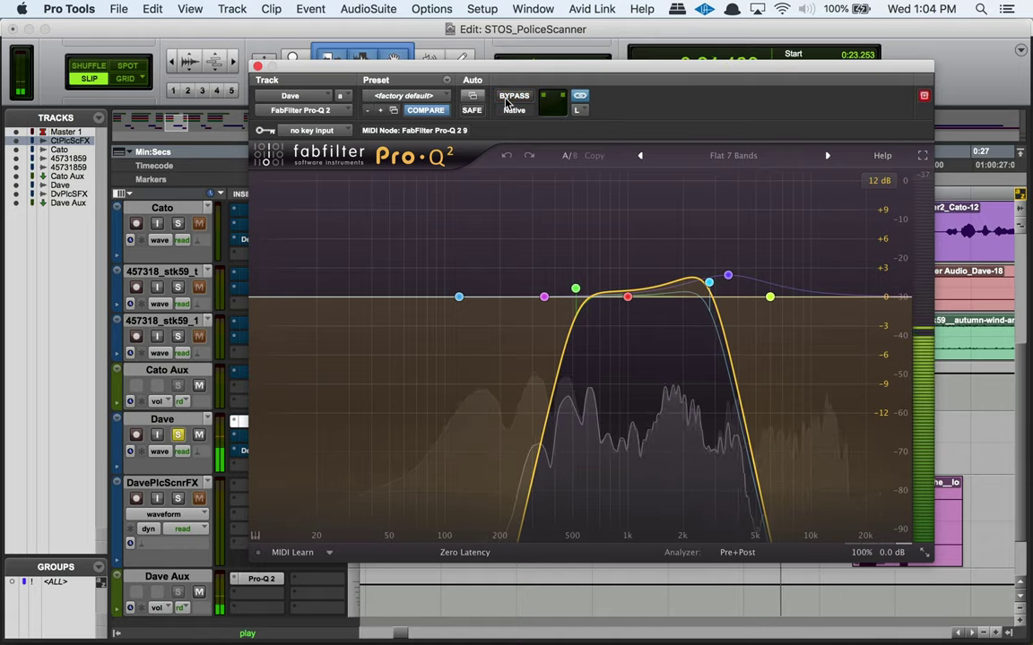
key(space)
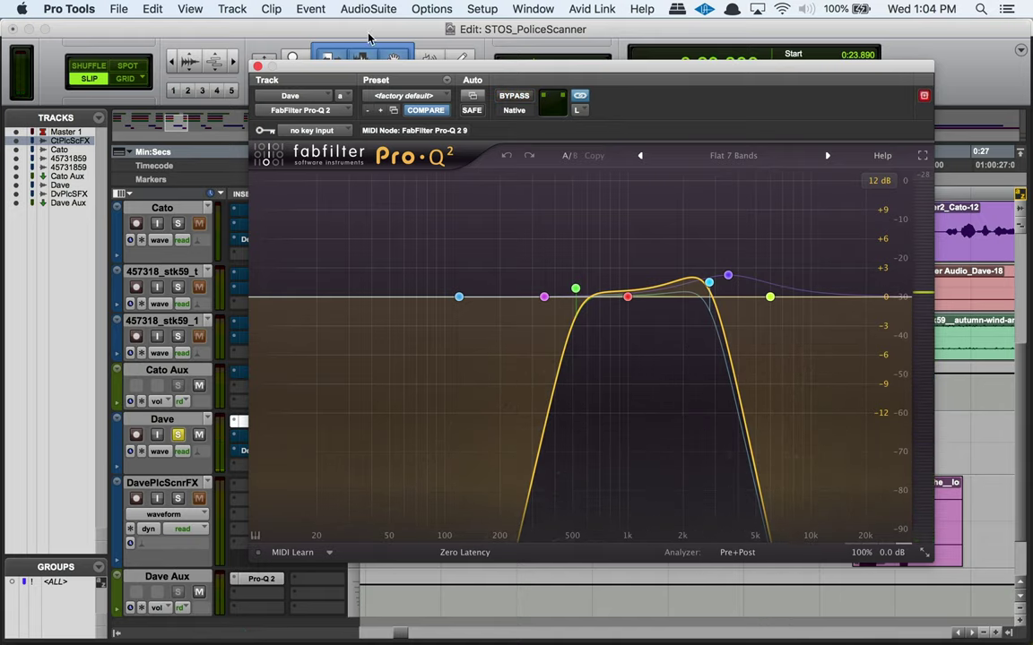
Move Dave's Pro-Q 2 window aside to examine the band-pass EQ curve, and close the plug-in
drag(520, 78, 365, 38)
drag(458, 32, 466, 59)
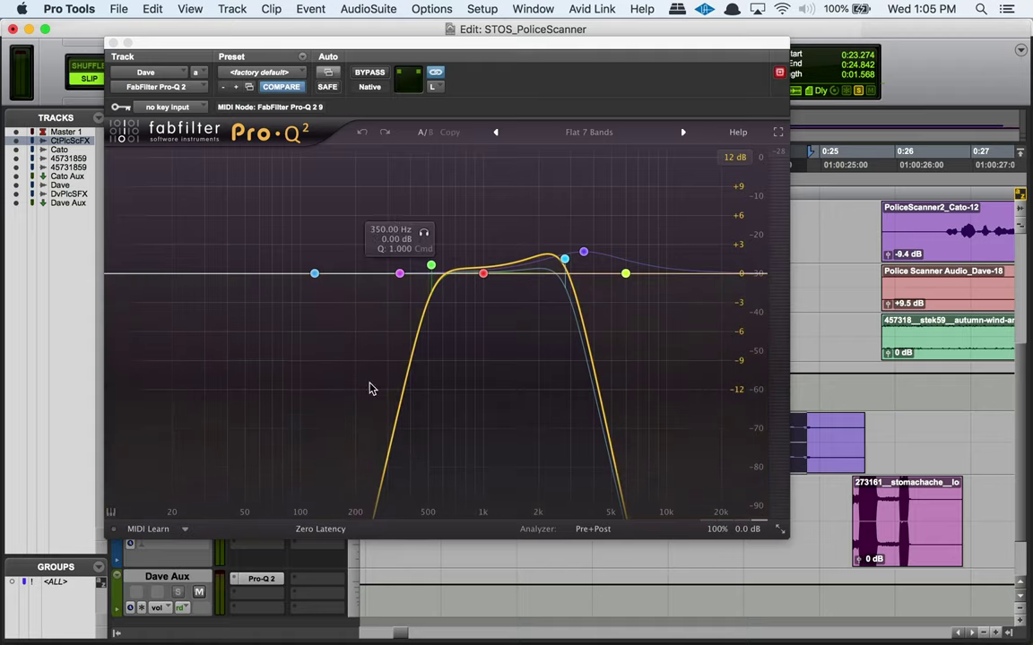
click(105, 42)
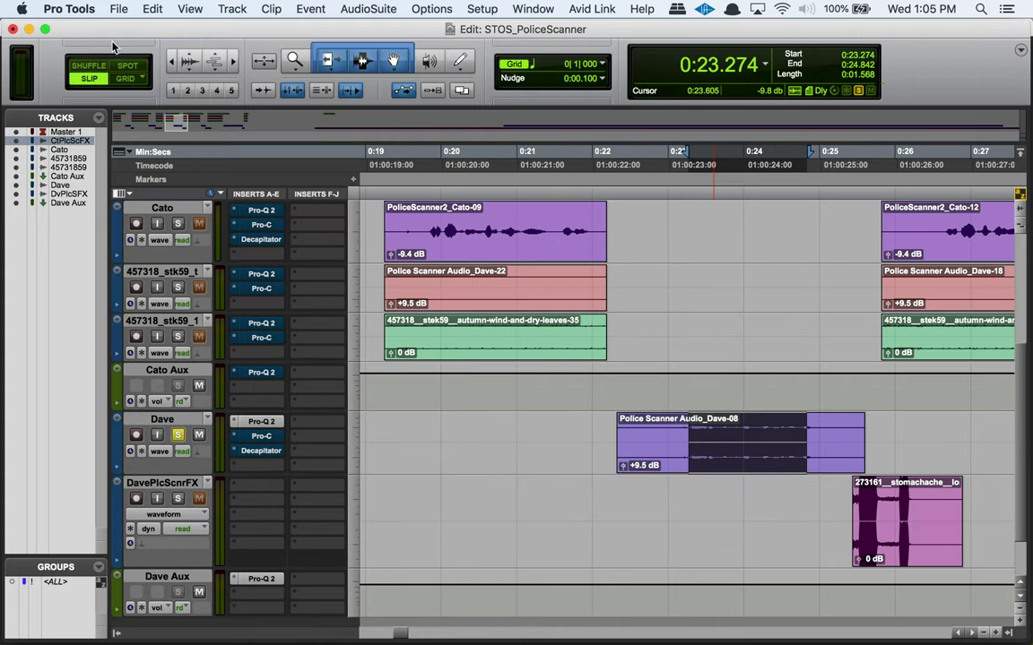
Play the selection in the Cato-12 clip while toggling the bypass of Cato's Pro-Q 2 to compare the sound
scroll(210, 190, up, 5)
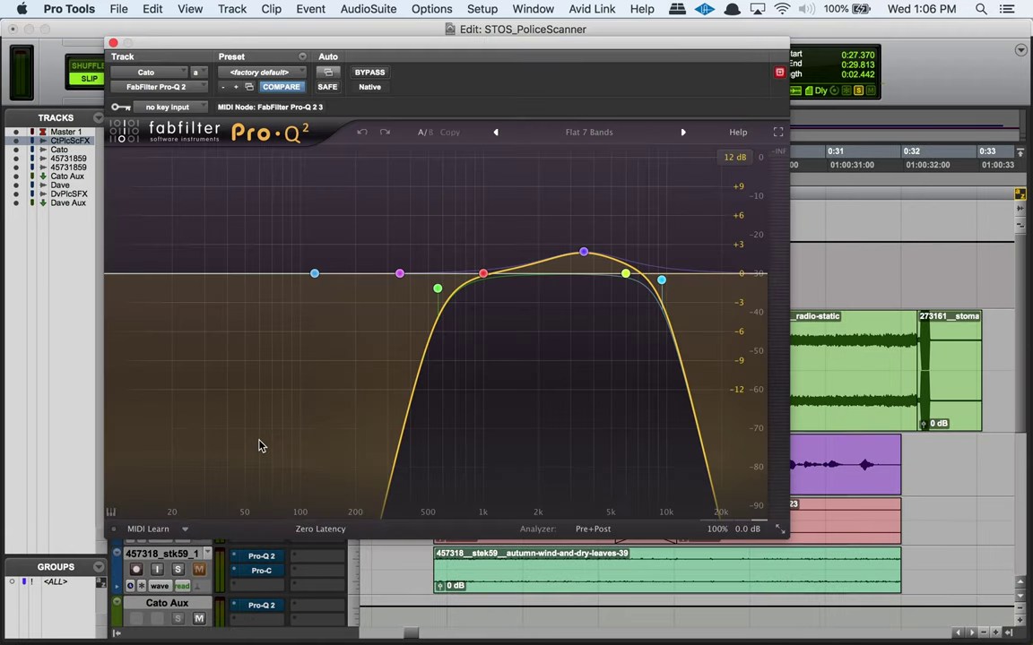
key(space)
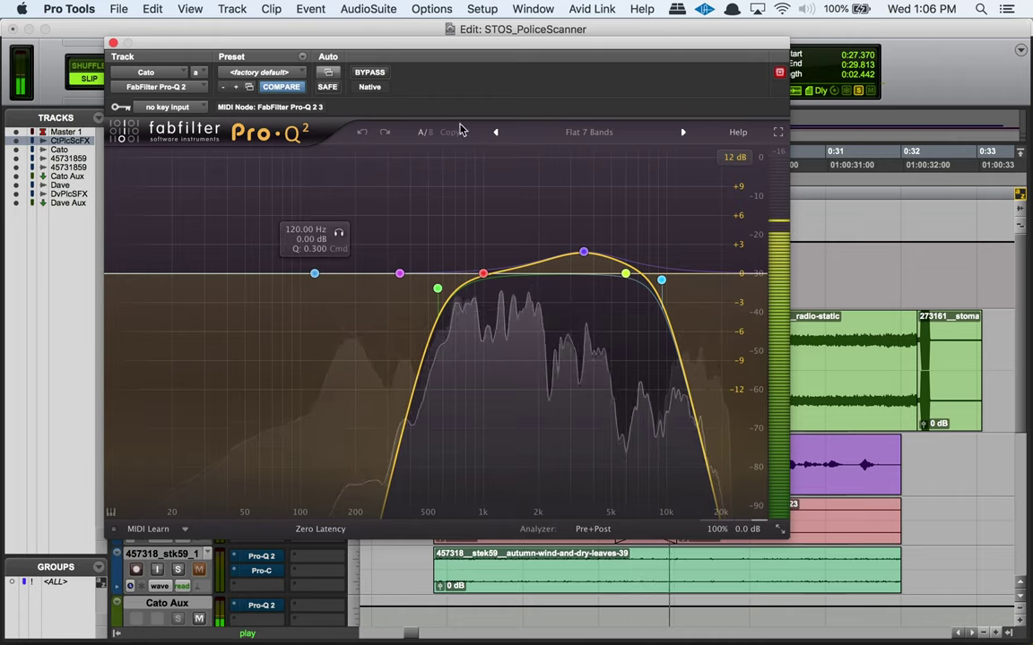
click(370, 74)
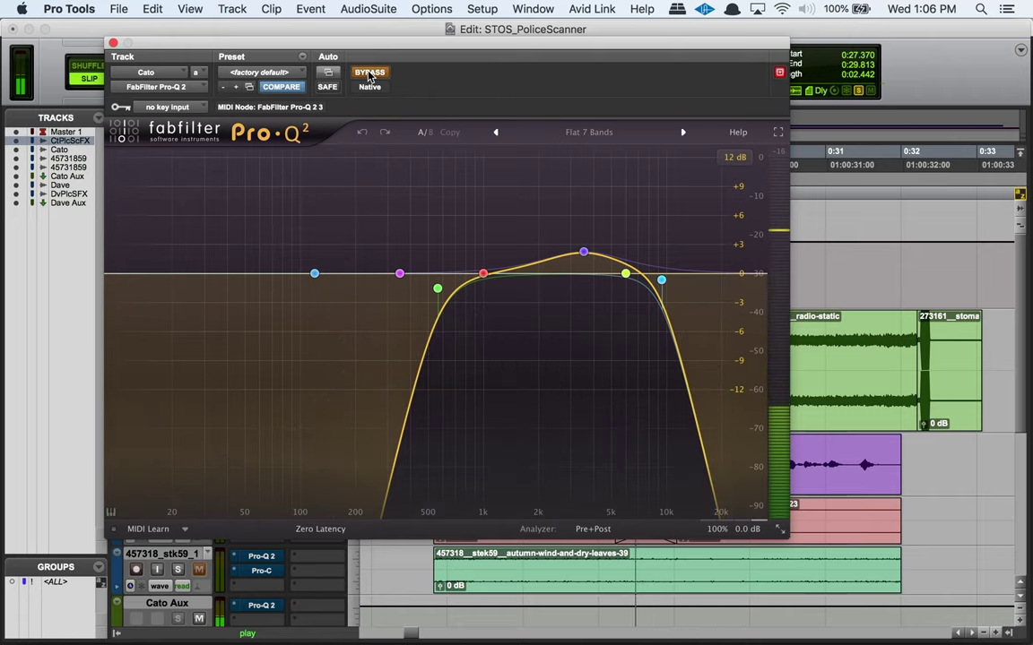
click(369, 74)
key(space)
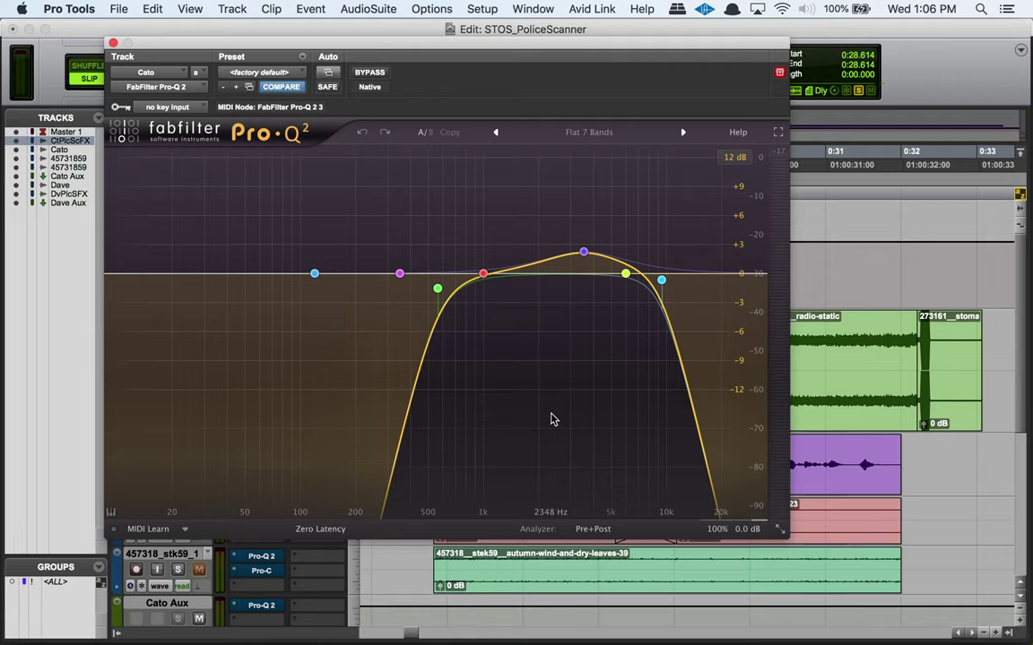
Activate and open Pro-C on the Dave track, and examine its threshold and ratio settings beside the Dave-08 clip
scroll(468, 450, down, 5)
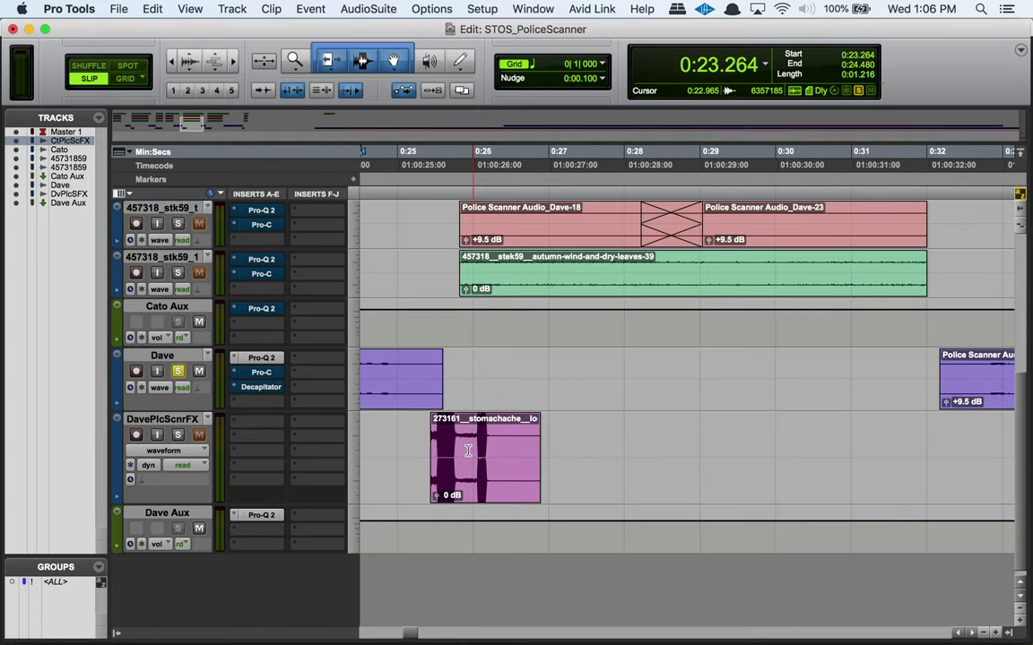
scroll(469, 450, left, 5)
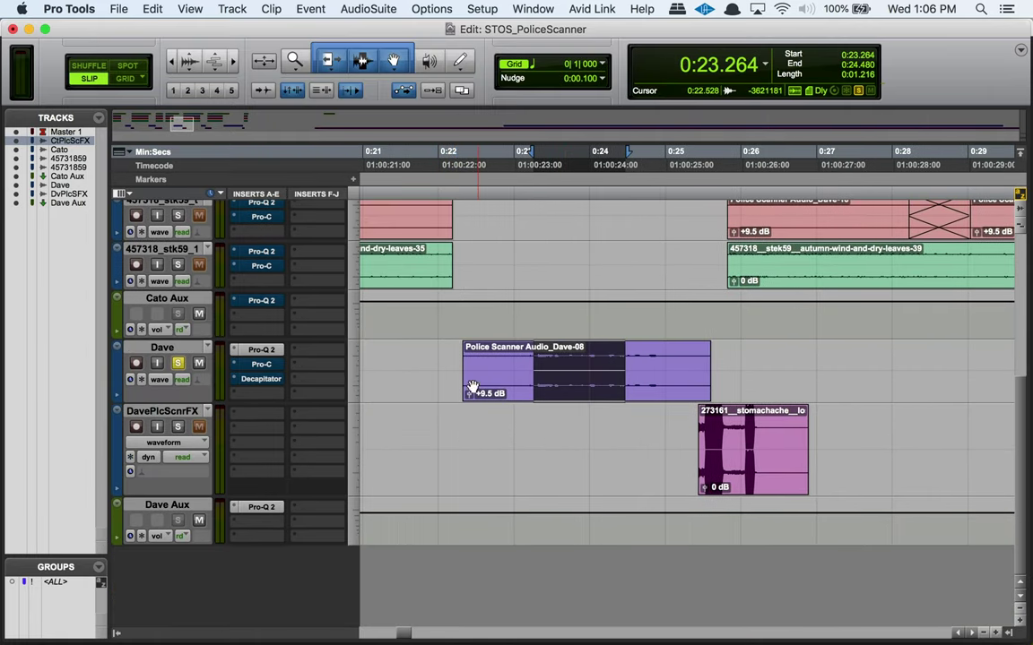
click(262, 365)
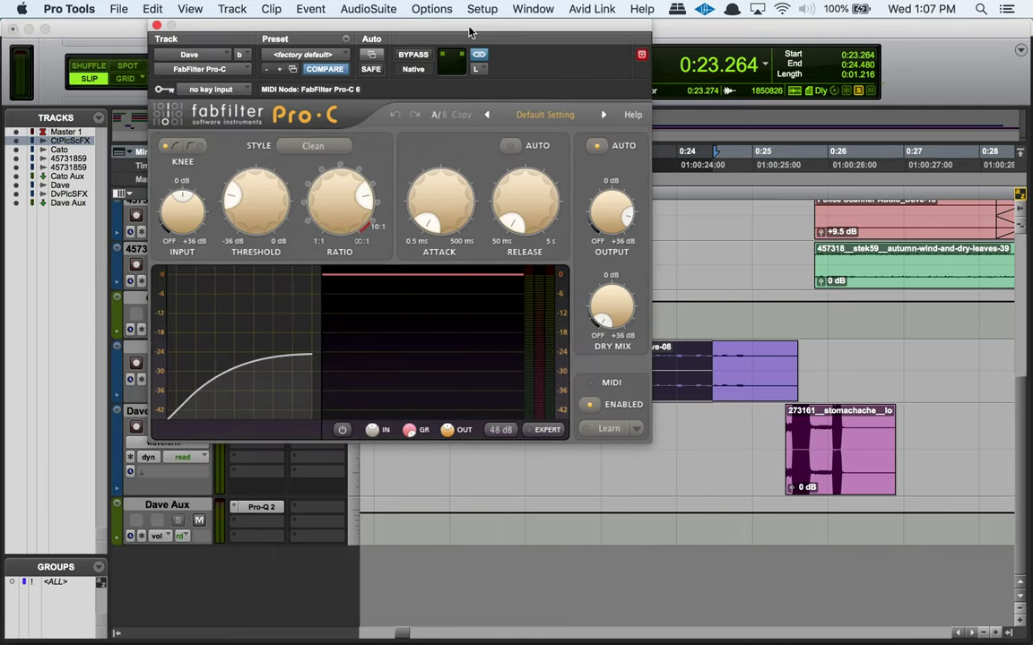
drag(469, 33, 372, 82)
scroll(665, 372, left, 3)
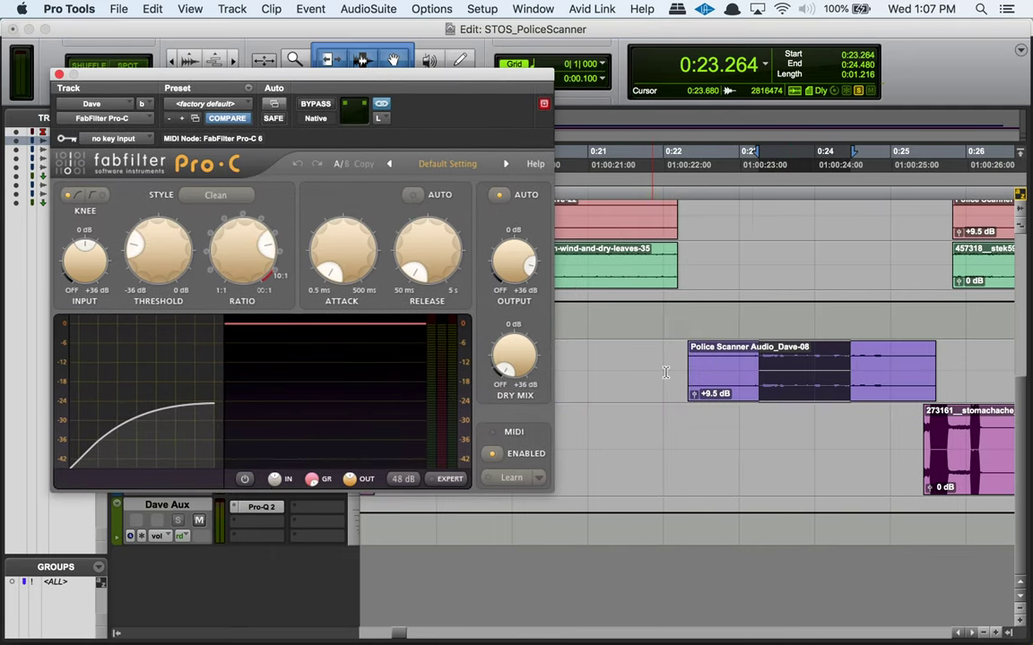
scroll(665, 372, right, 2)
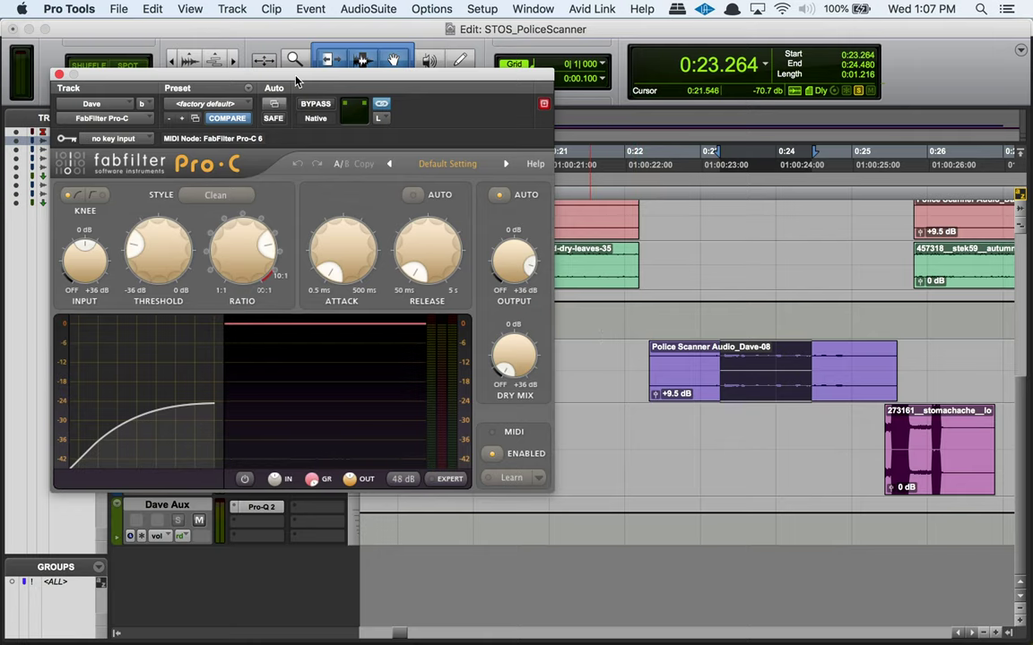
drag(289, 78, 319, 75)
mouse_move(277, 265)
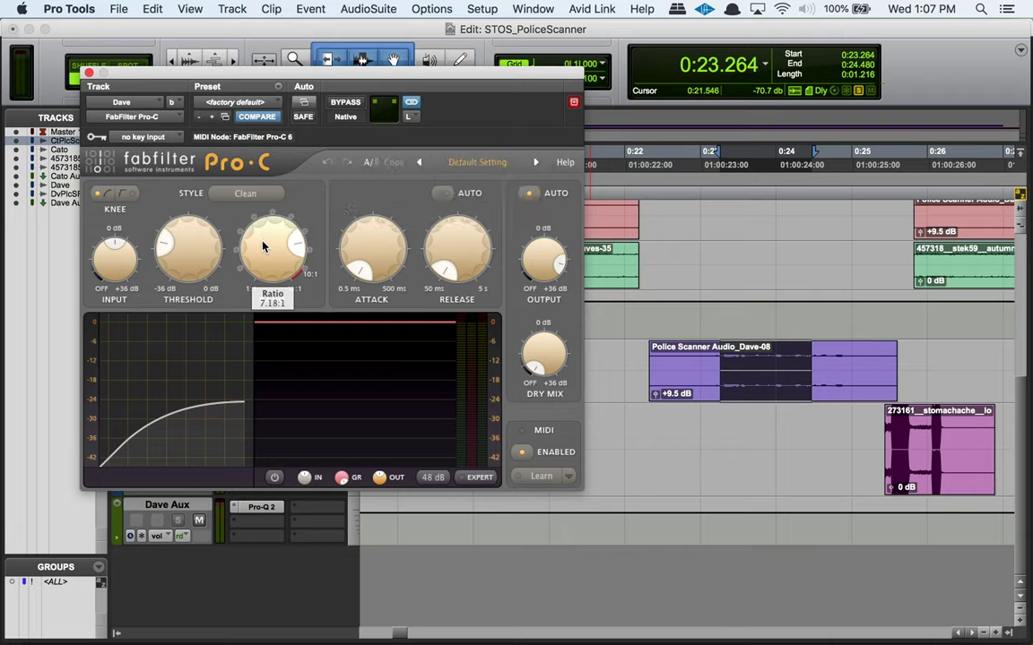
mouse_move(181, 258)
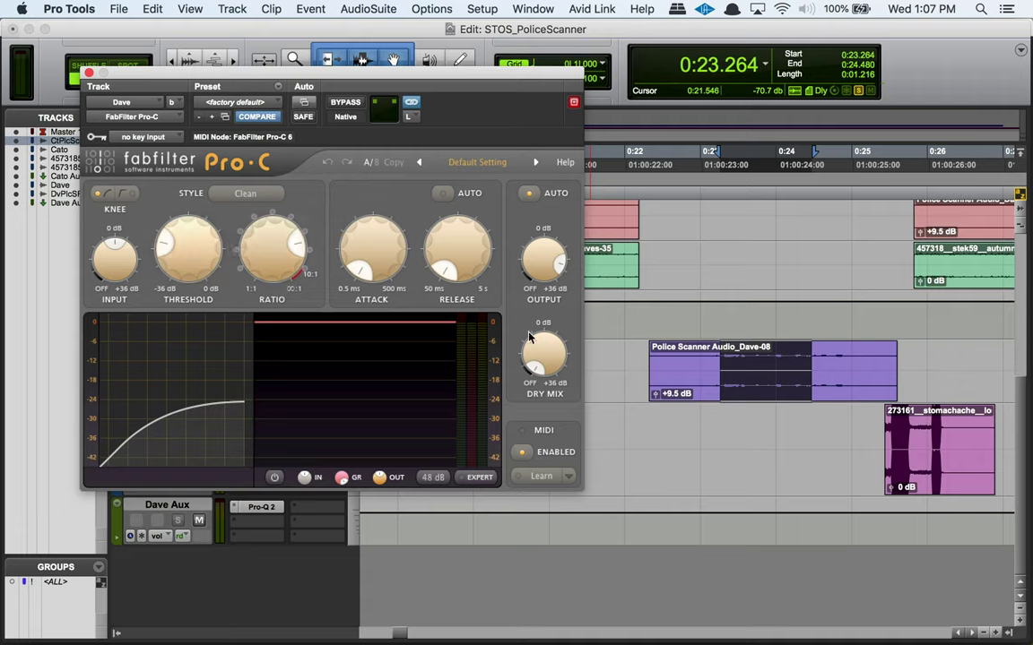
Play the Dave-08 selection while toggling Pro-C's bypass to compare the compression, and close the plug-in
drag(338, 71, 723, 78)
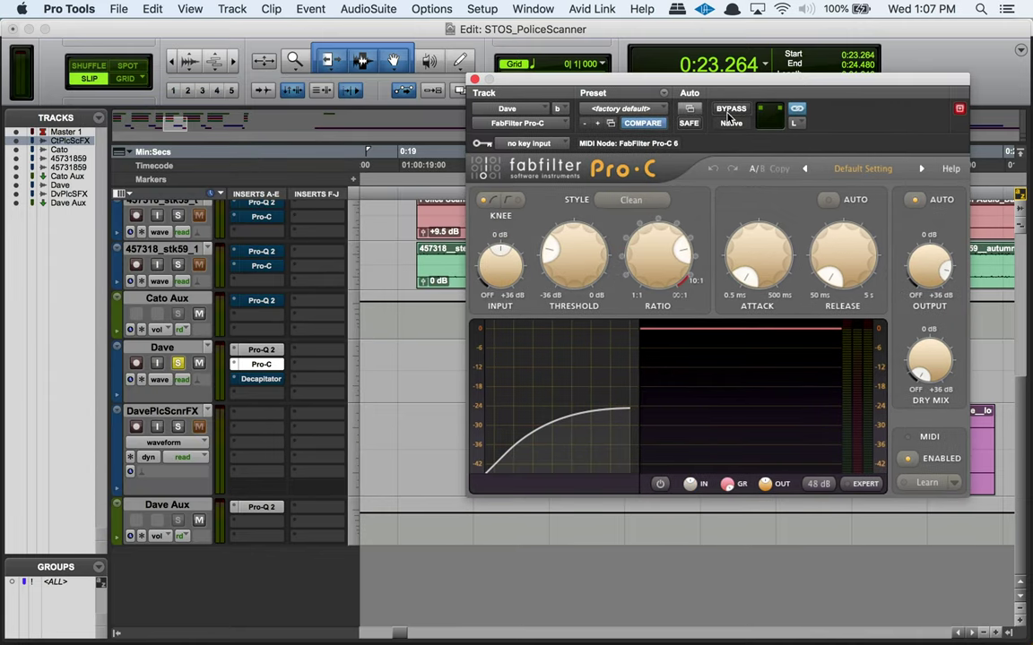
click(731, 109)
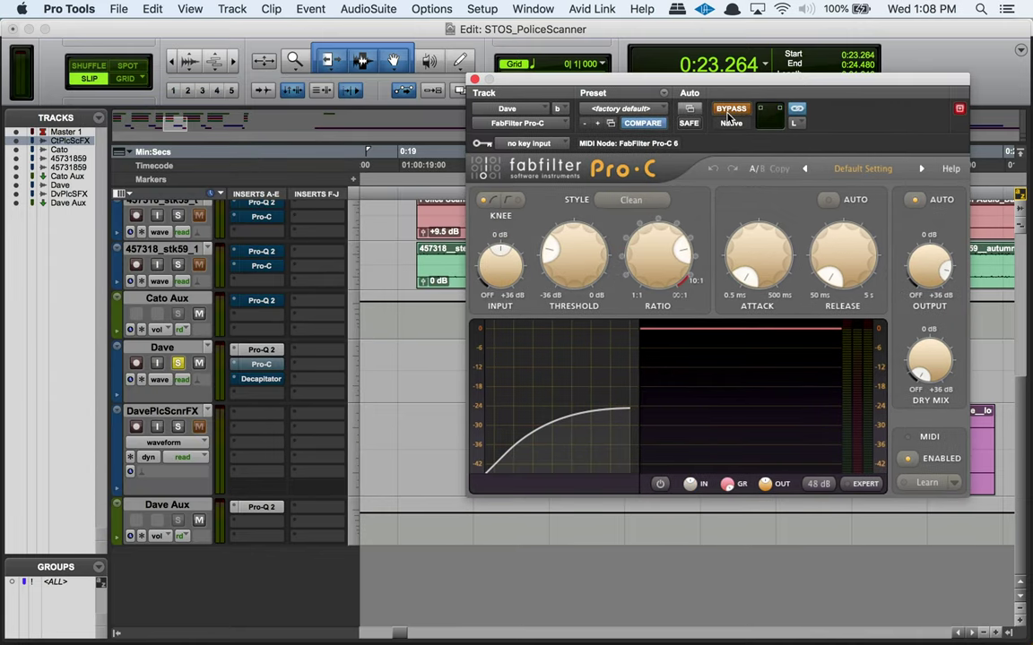
key(space)
click(730, 109)
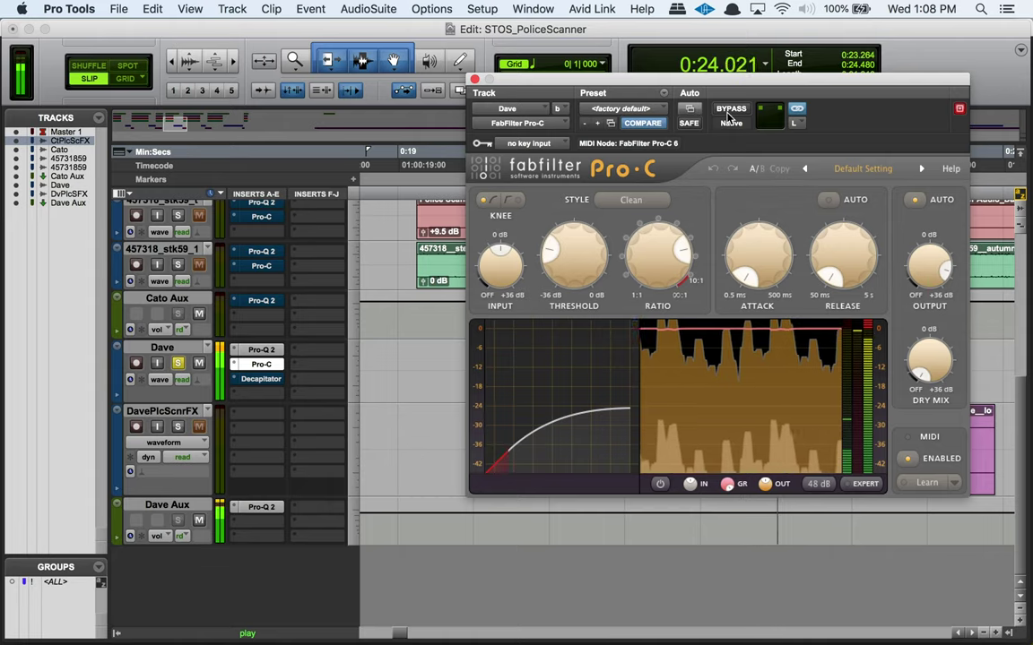
key(space)
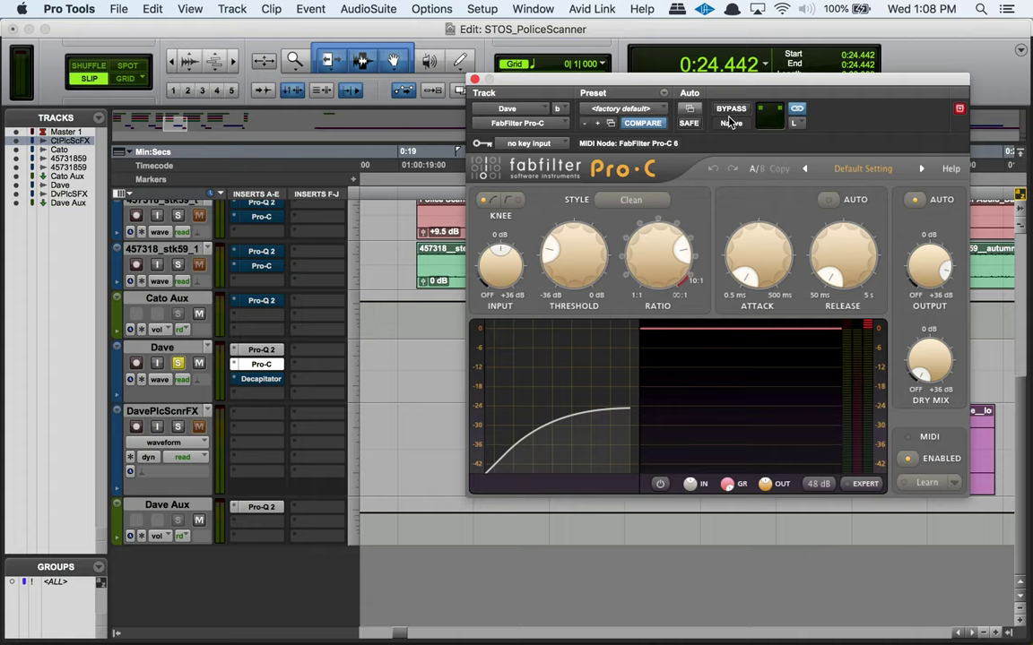
mouse_move(720, 85)
mouse_down()
mouse_move(529, 90)
mouse_move(720, 102)
mouse_up()
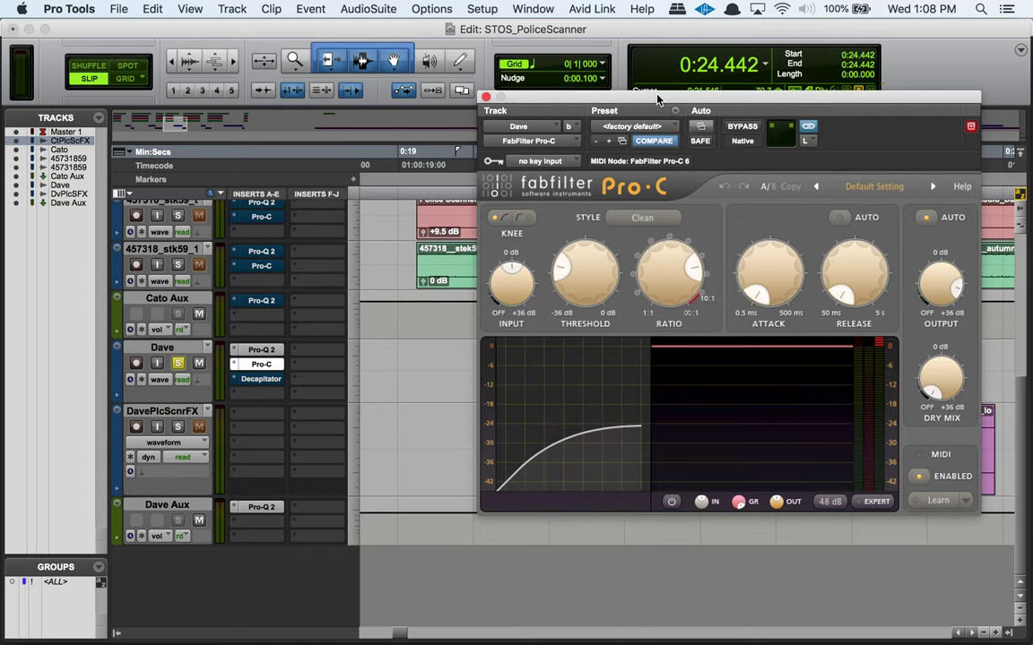
scroll(205, 538, up, 5)
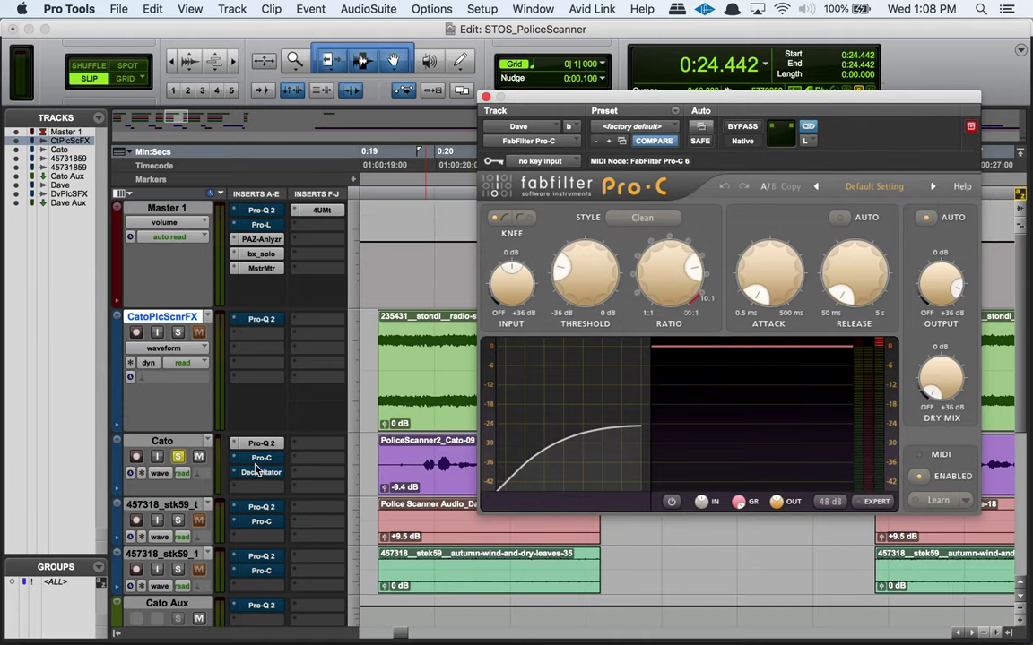
click(484, 96)
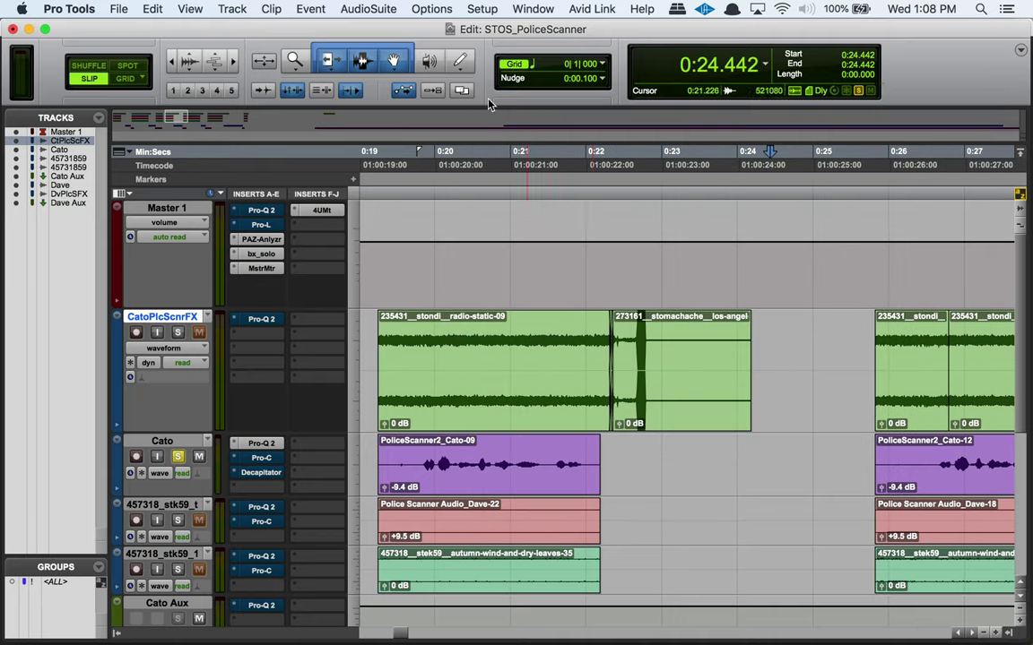
Select about 2.2 s of speech in the Cato-12 clip and play it with Pro-C activated on the Cato track
scroll(610, 391, right, 10)
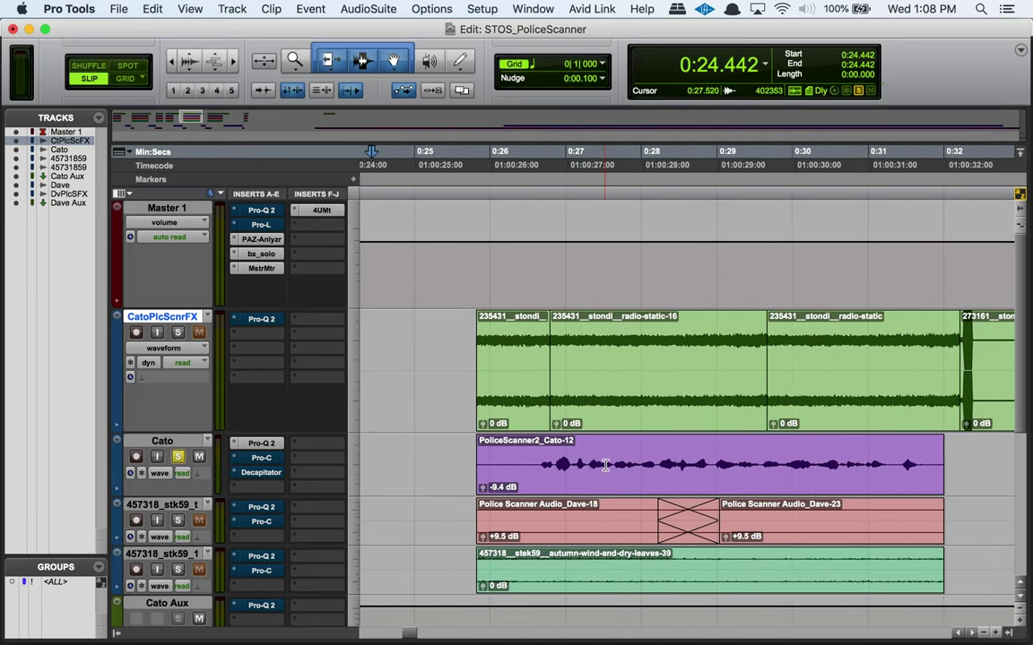
drag(610, 464, 776, 464)
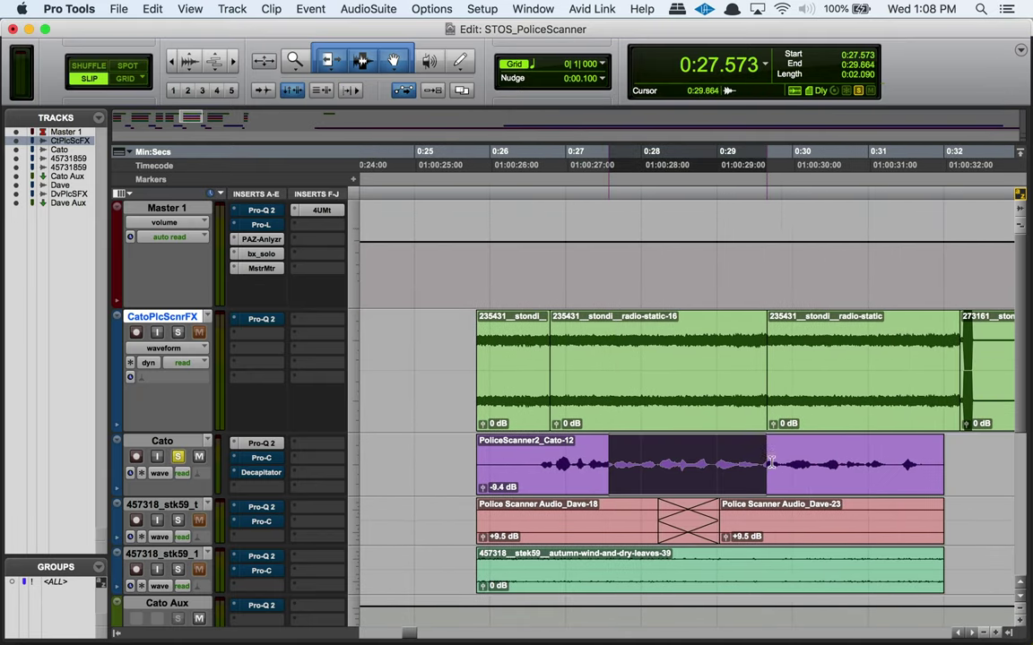
super+click(263, 459)
key(space)
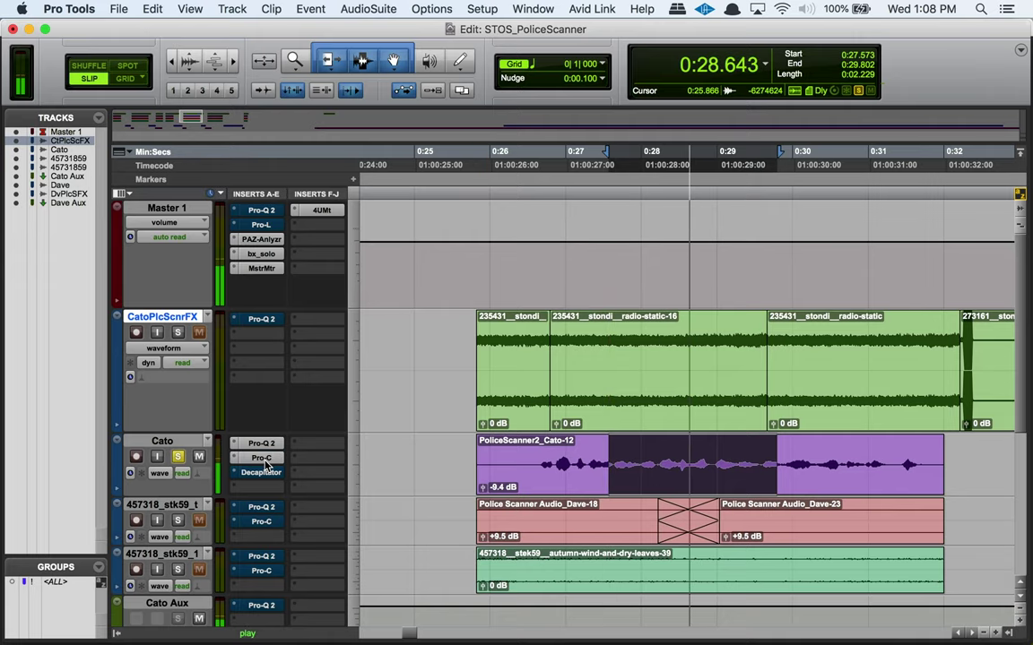
Open Cato's Pro-C during playback to examine its gain reduction, stop playback, and close the plug-in
click(261, 458)
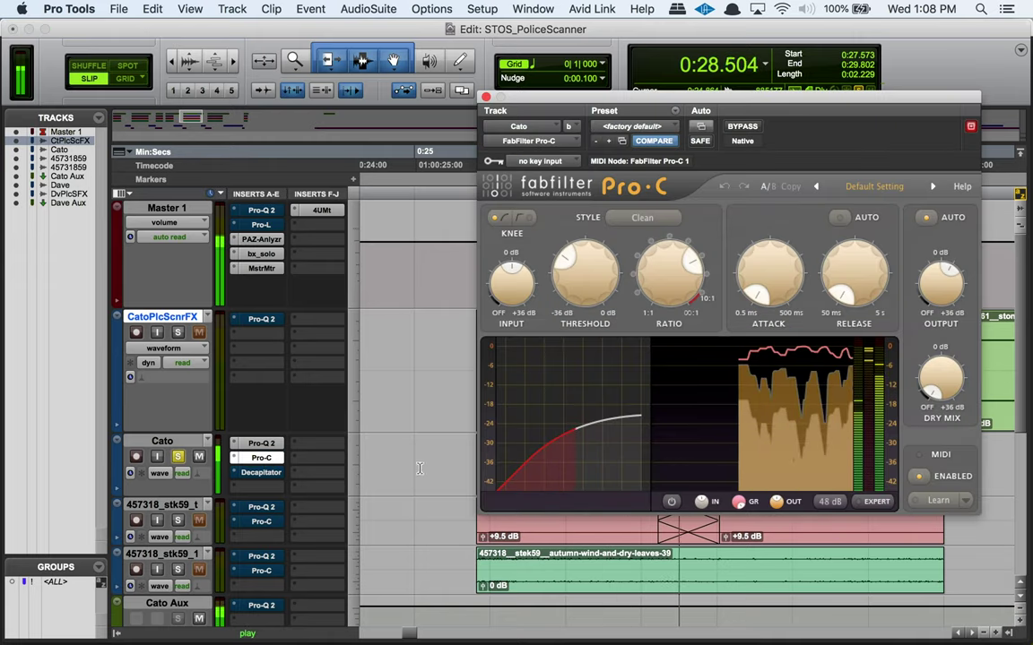
key(space)
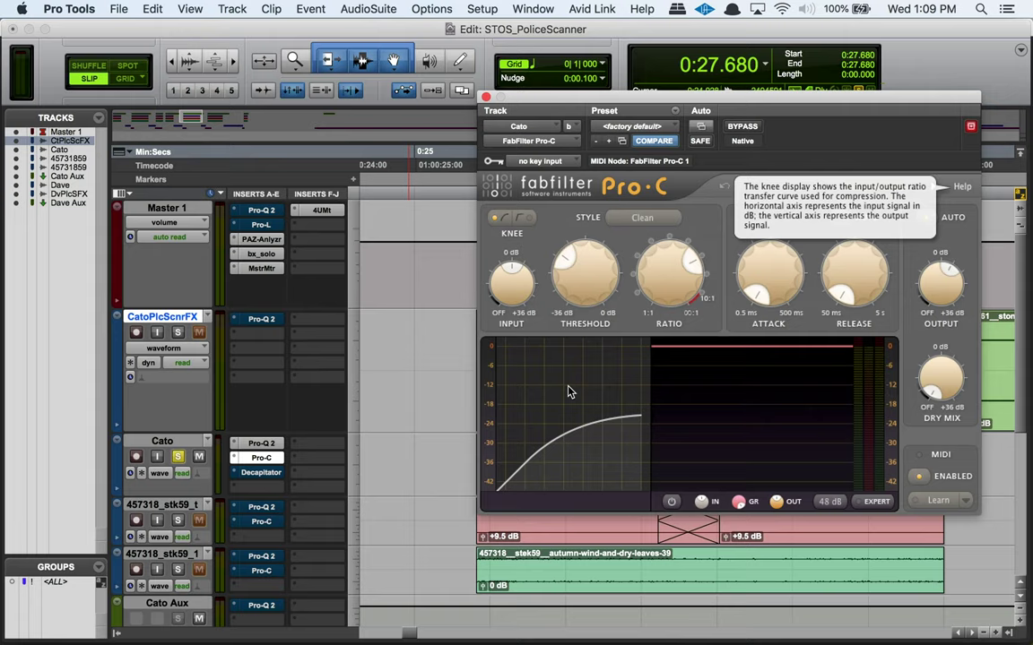
click(485, 97)
Select about 1.2 s of speech in the Dave-08 clip, and activate and open Decapitator on the Dave track
scroll(595, 465, down, 10)
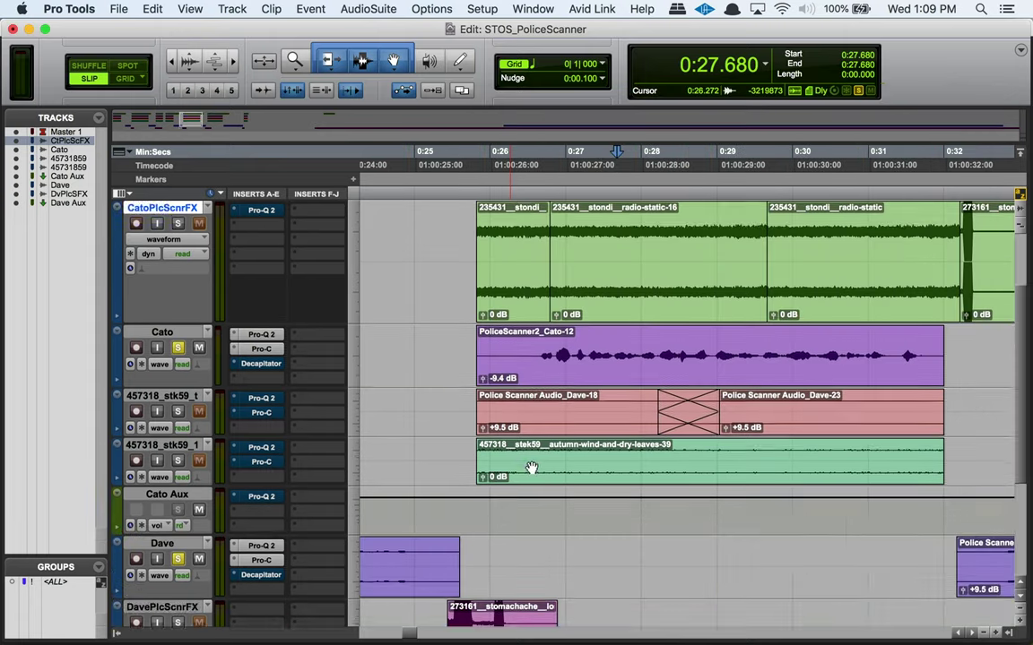
scroll(530, 467, left, 6)
scroll(522, 462, up, 1)
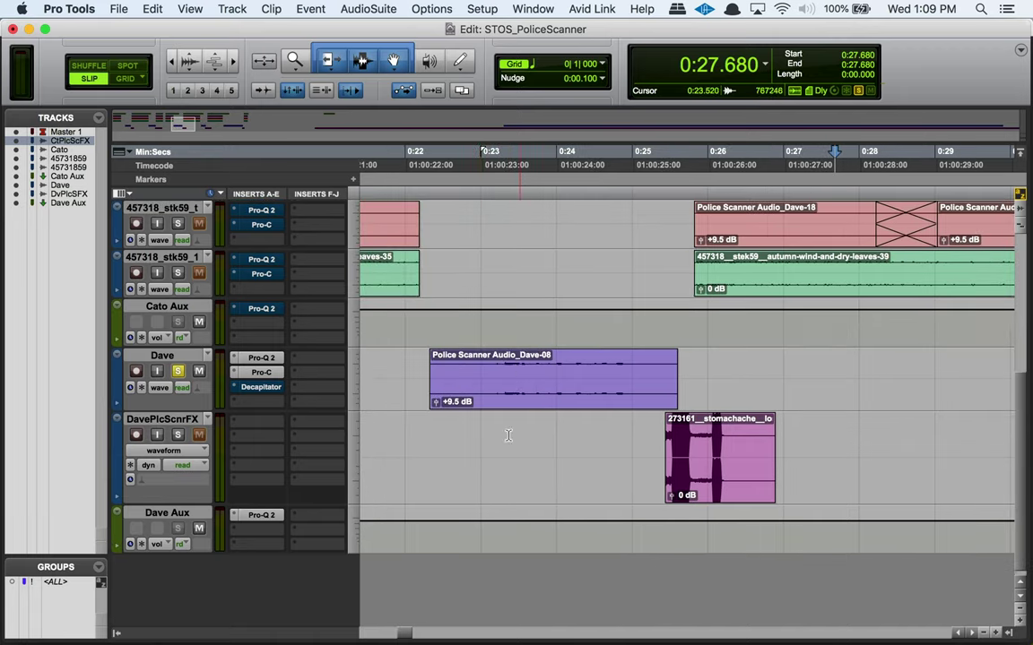
drag(502, 366, 593, 368)
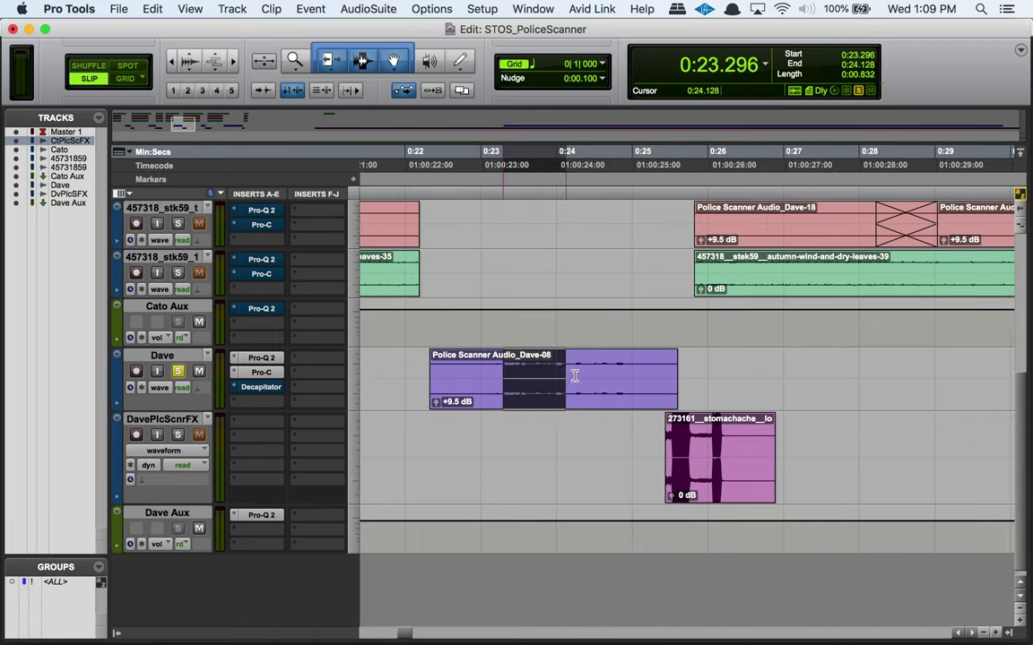
super+click(261, 387)
click(268, 388)
Play the Dave-08 selection while toggling Decapitator's bypass to compare the OldRadio distortion, and close the plug-in
drag(762, 98, 599, 85)
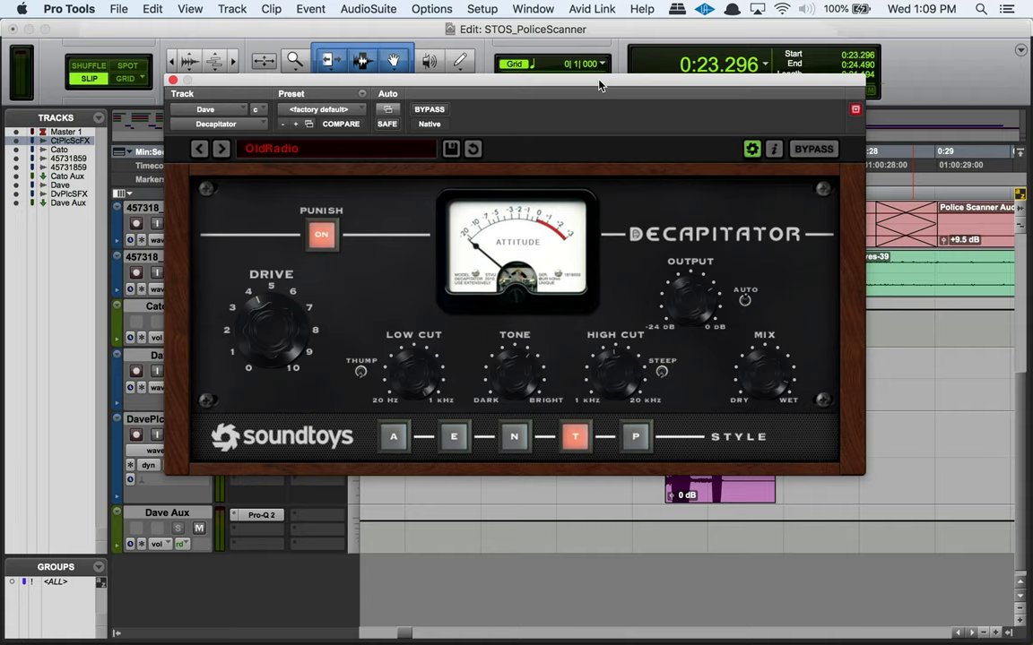
drag(598, 83, 467, 167)
scroll(753, 256, left, 5)
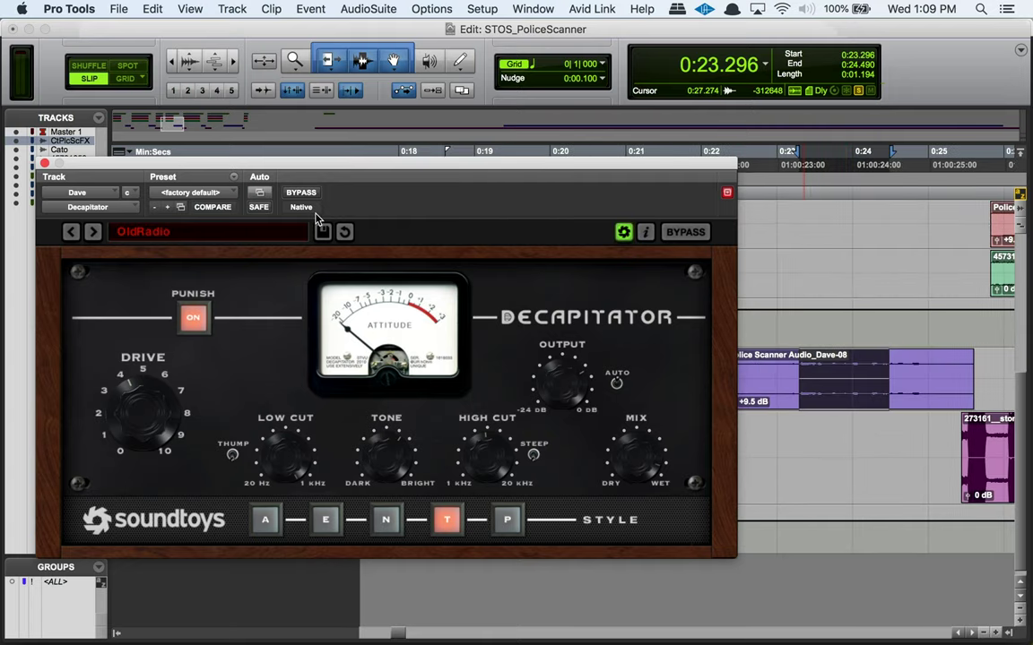
click(300, 192)
key(space)
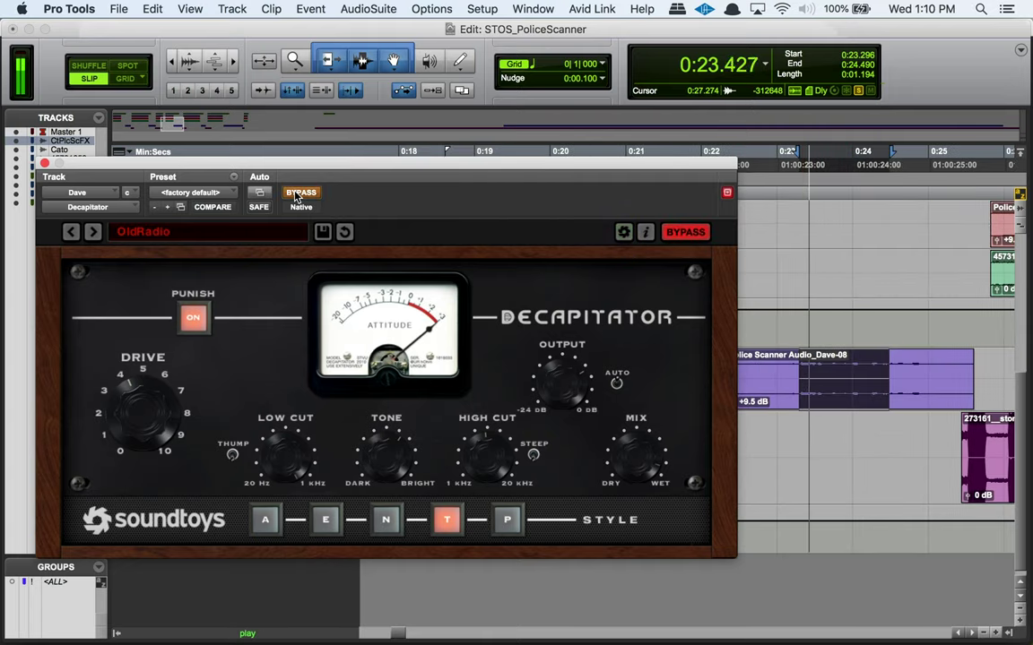
click(301, 192)
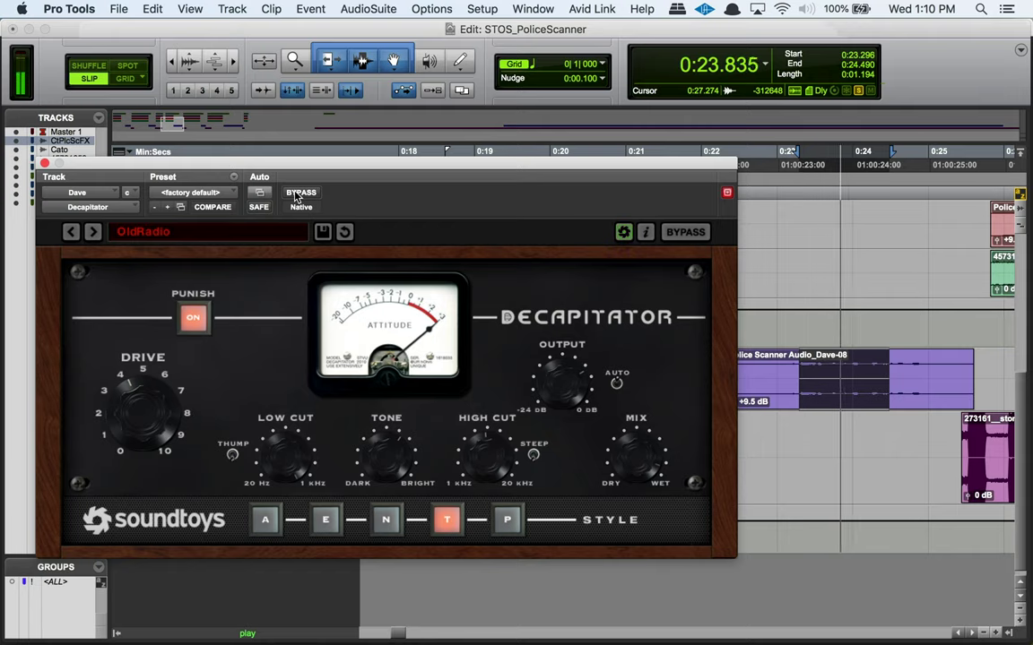
key(space)
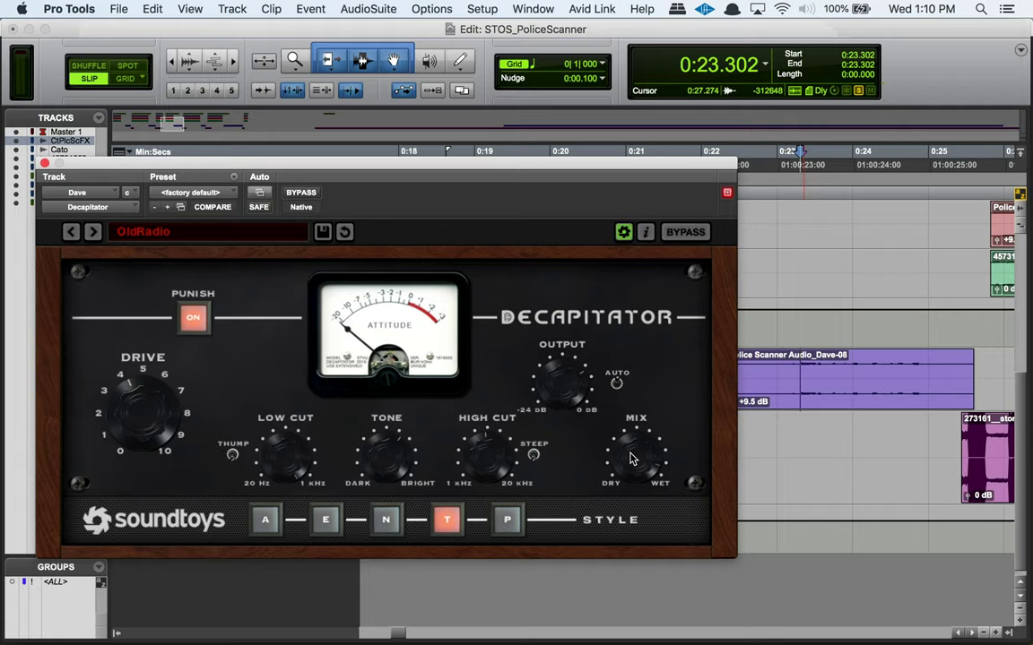
click(45, 162)
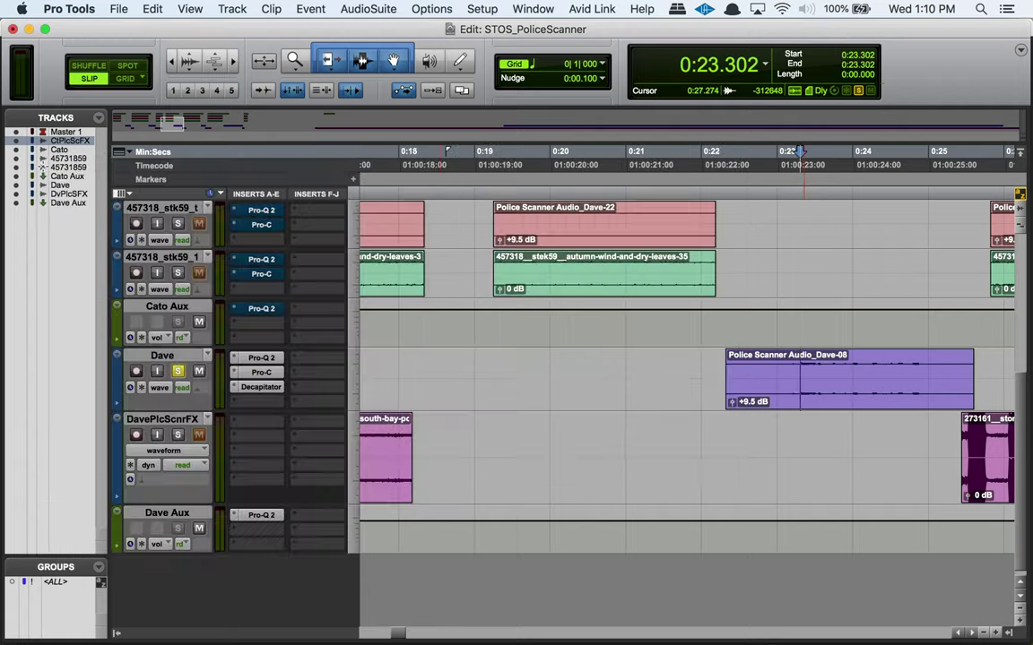
Play about 3.05 s of speech selected in the Cato-12 clip, and activate and open the Cato track's Decapitator during playback
scroll(729, 438, up, 5)
scroll(729, 437, right, 8)
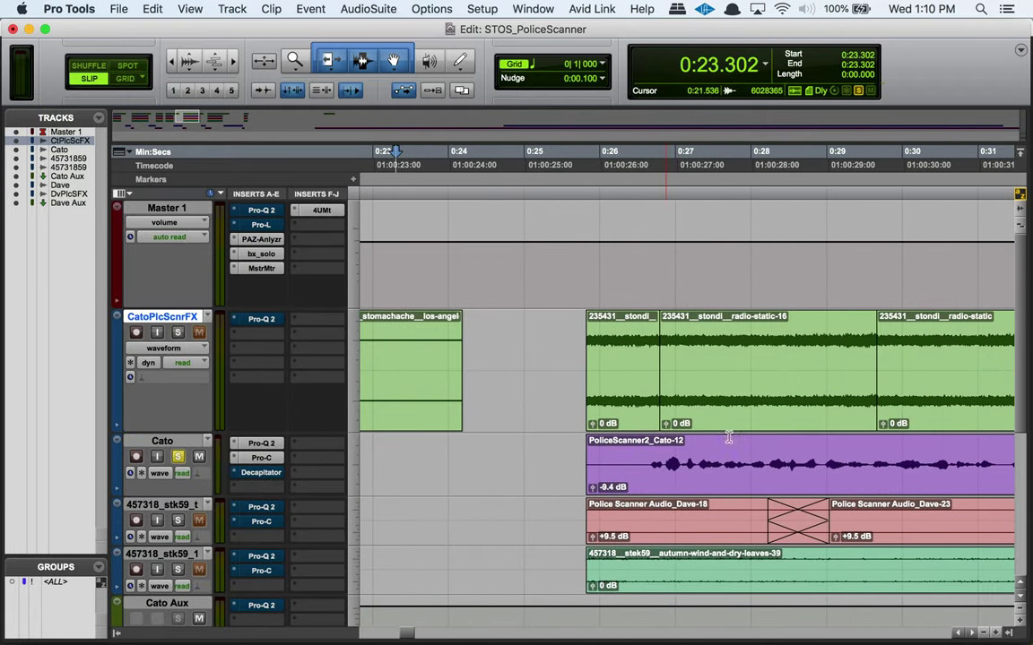
drag(708, 461, 939, 462)
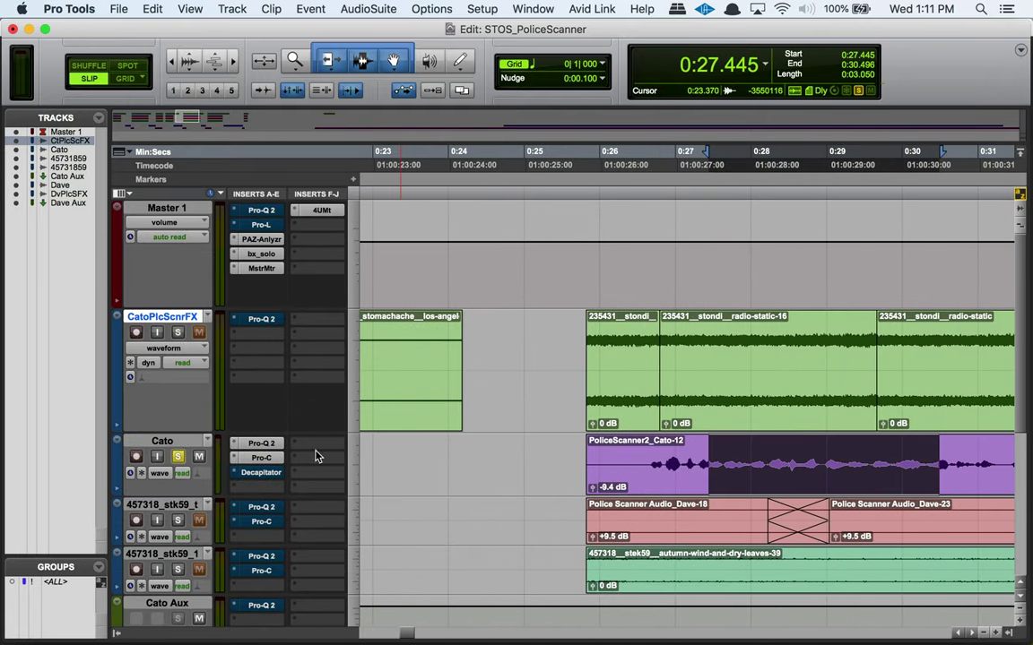
key(space)
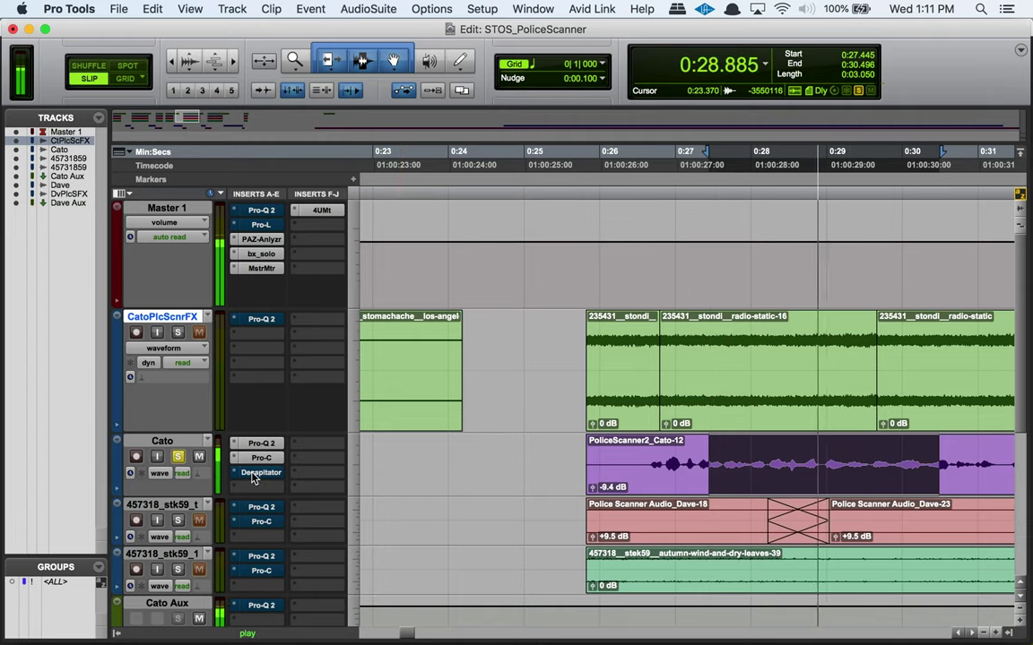
click(256, 475)
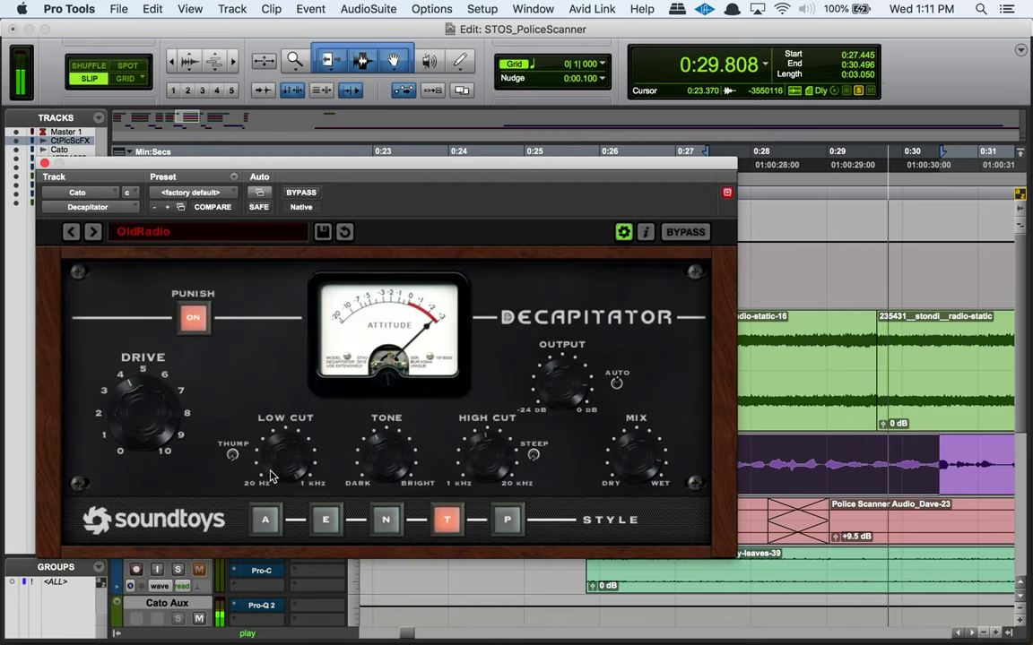
key(space)
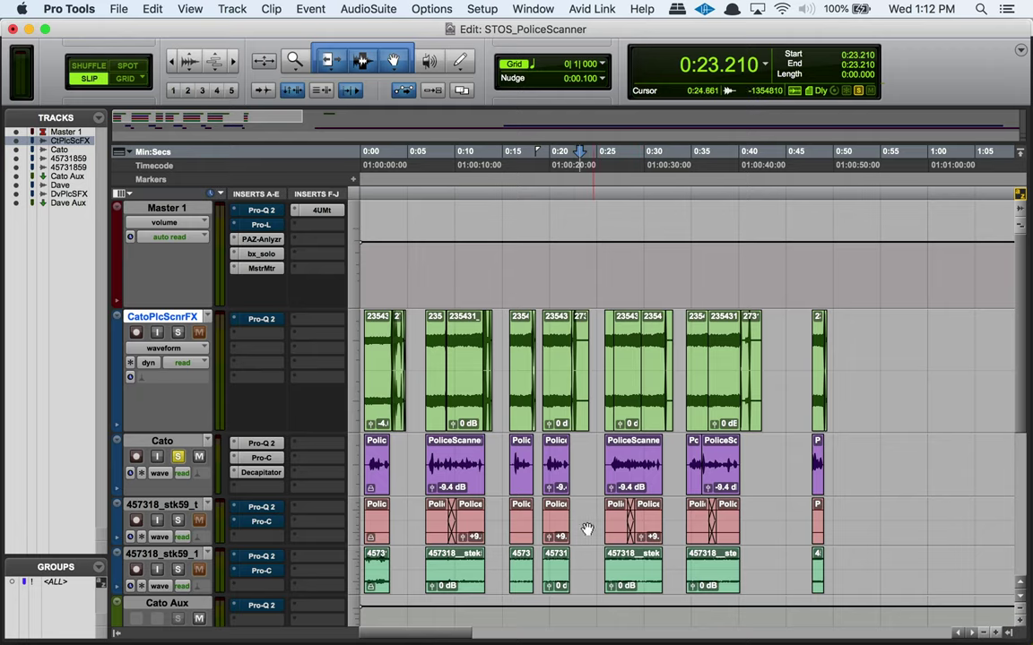
Solo DavePlcScnrFX together with Dave, and play from about 5.02 s through the Dave-04 clip into its scanner effect
scroll(528, 563, down, 5)
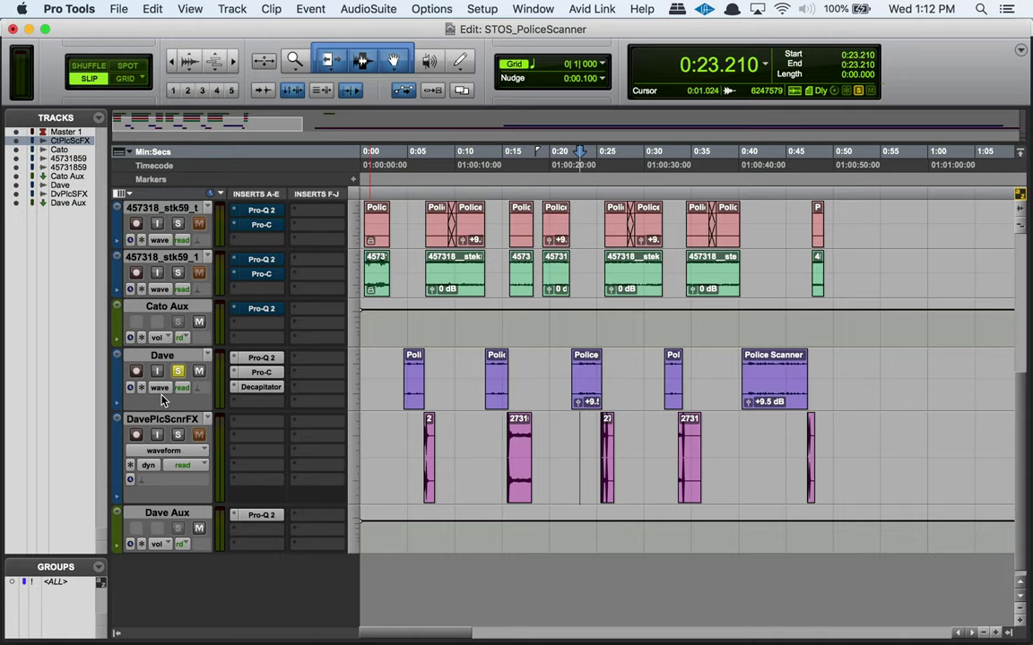
scroll(175, 293, up, 5)
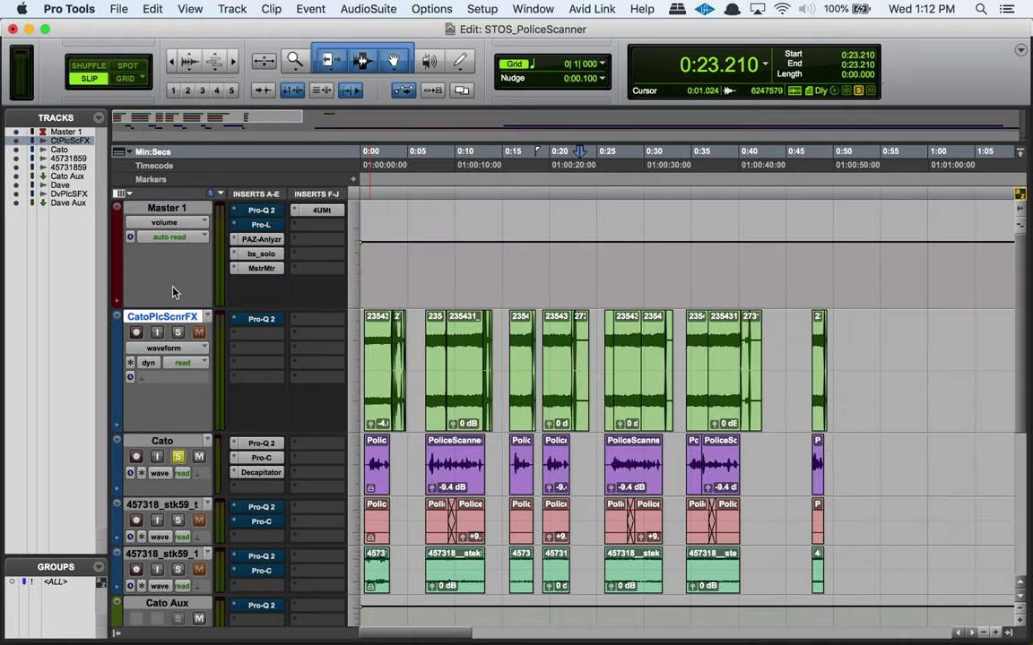
scroll(170, 413, down, 5)
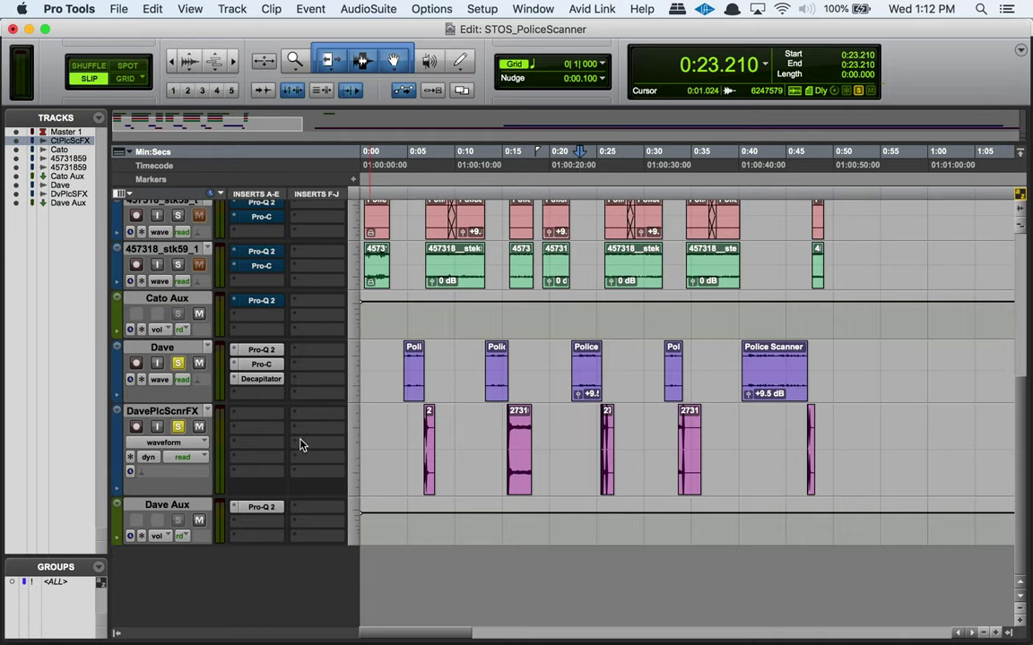
click(408, 420)
key(super+bracketright)
key(super+bracketright)
key(super+bracketright)
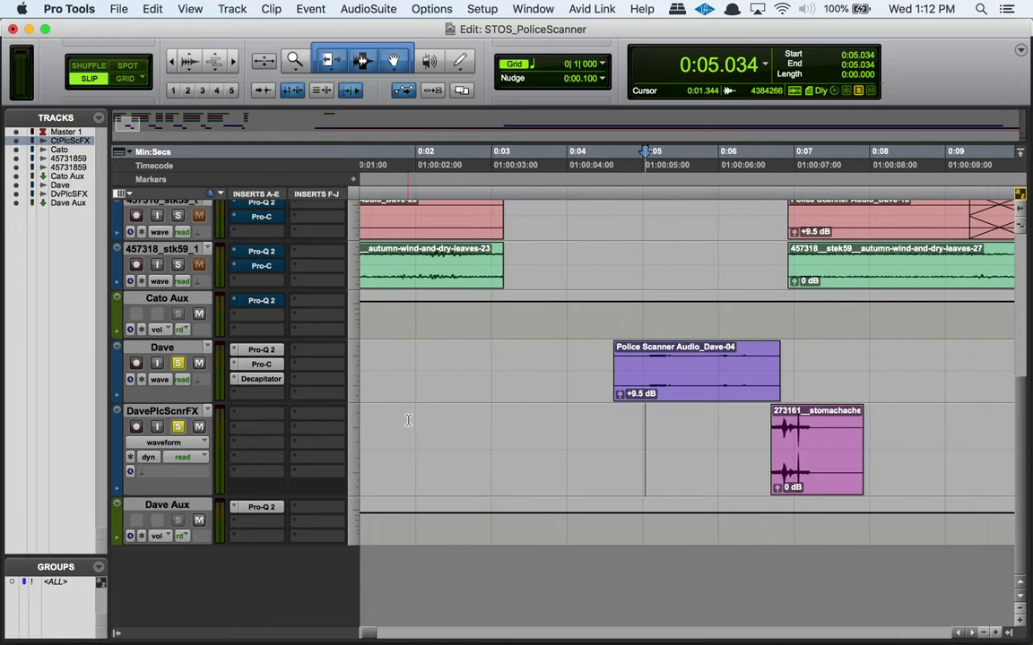
scroll(408, 420, right, 1)
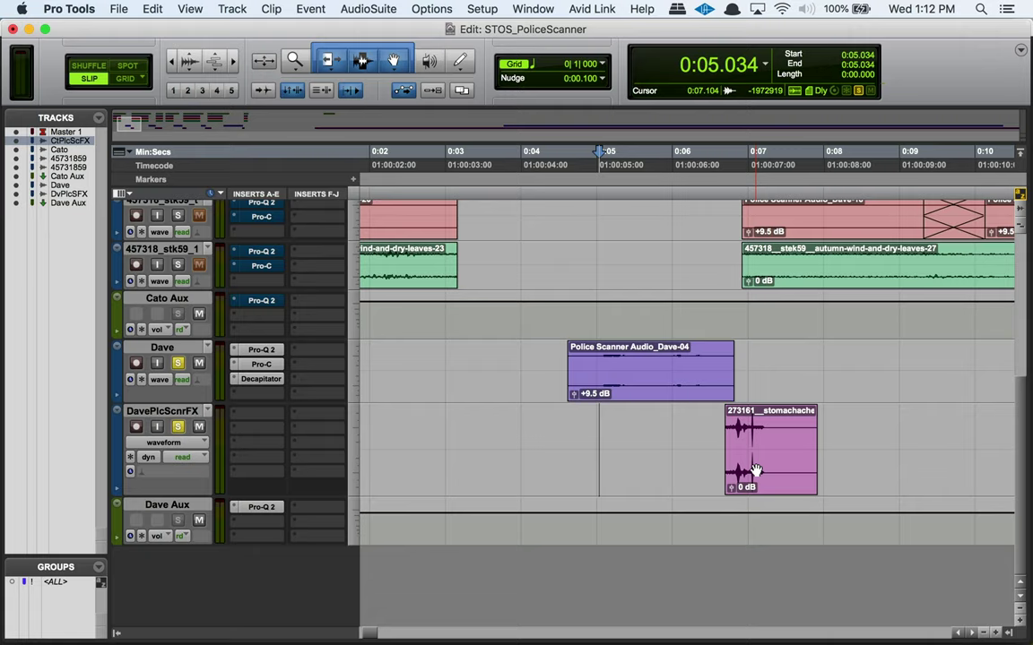
click(685, 443)
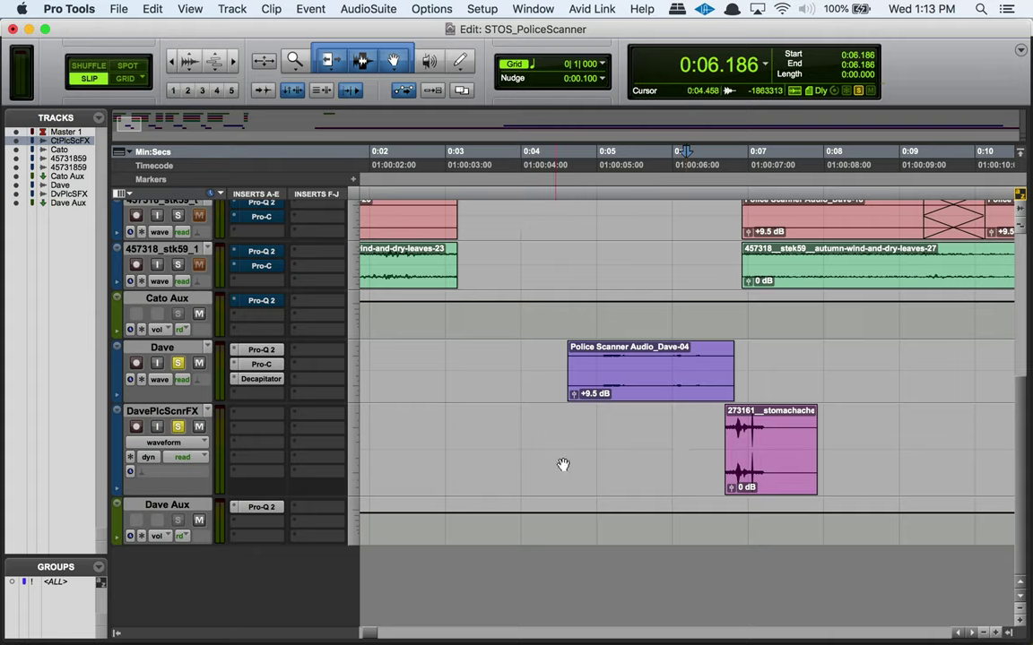
click(597, 427)
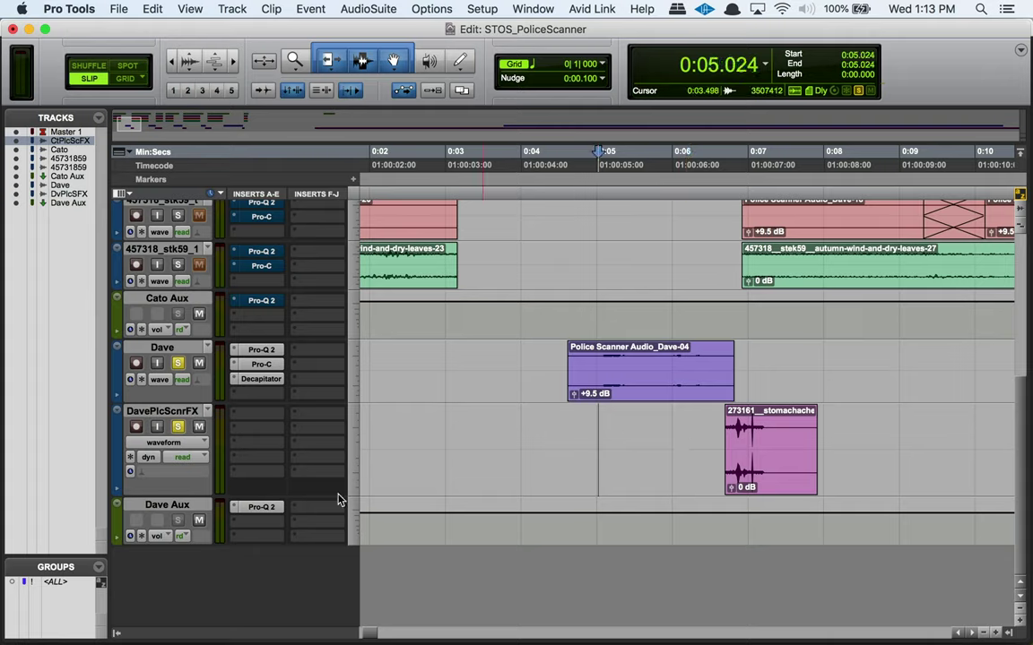
key(space)
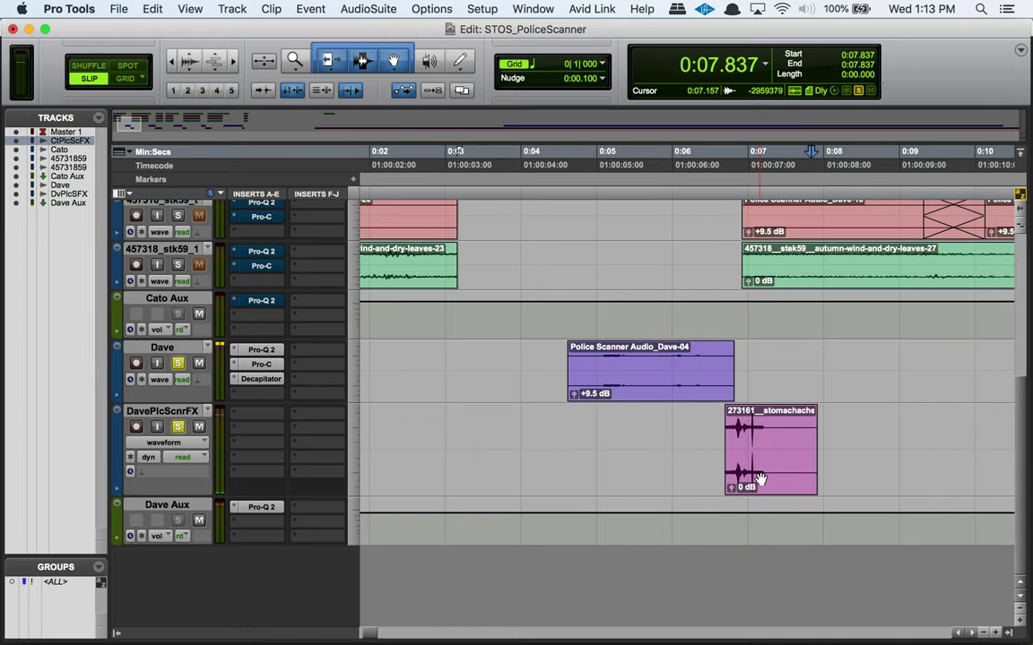
Replay the start of the scanner effect clip that follows Dave-04, from the clip's edge at about 6.7 s
click(731, 453)
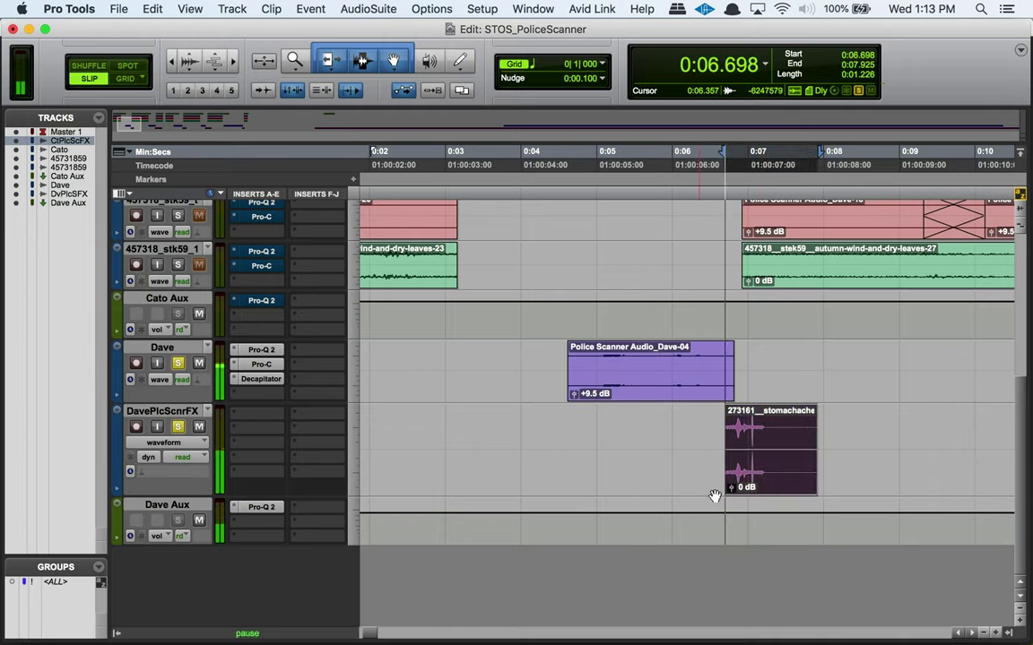
key(space)
click(720, 436)
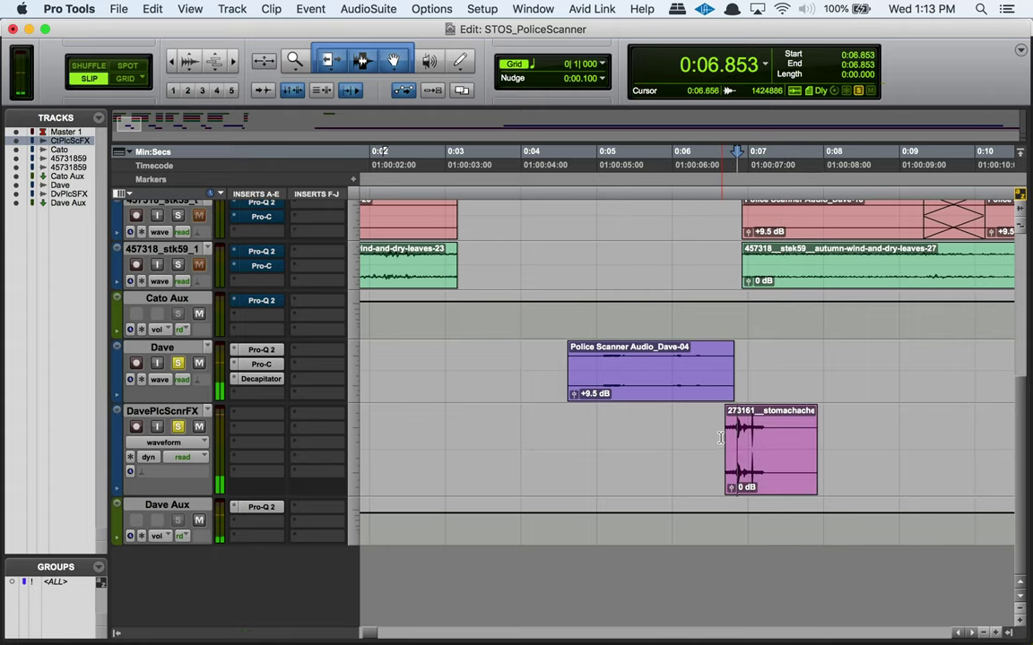
key(space)
Locate the end of the Dave-06 clip and play from about 15.35 s into its scanner effect
click(666, 433)
key(r)
key(r)
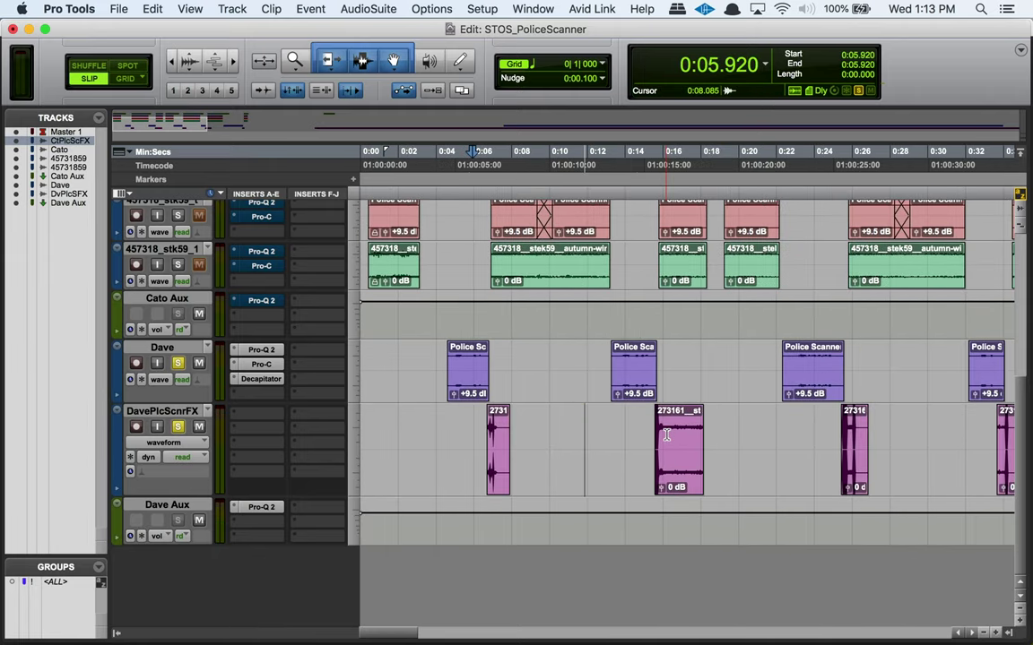
click(654, 430)
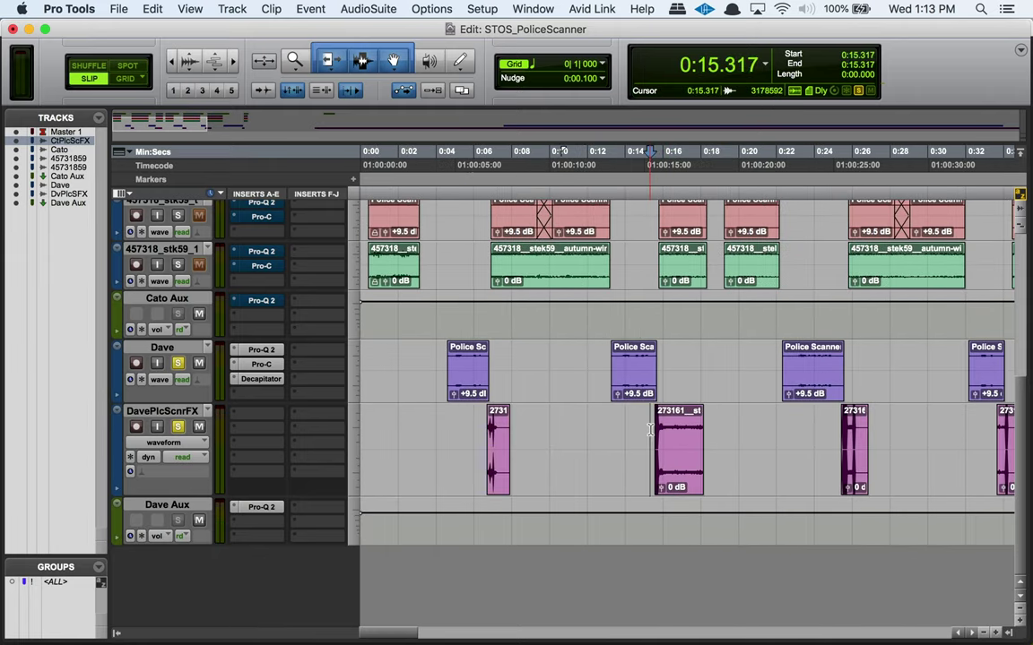
key(t)
key(t)
key(t)
click(691, 418)
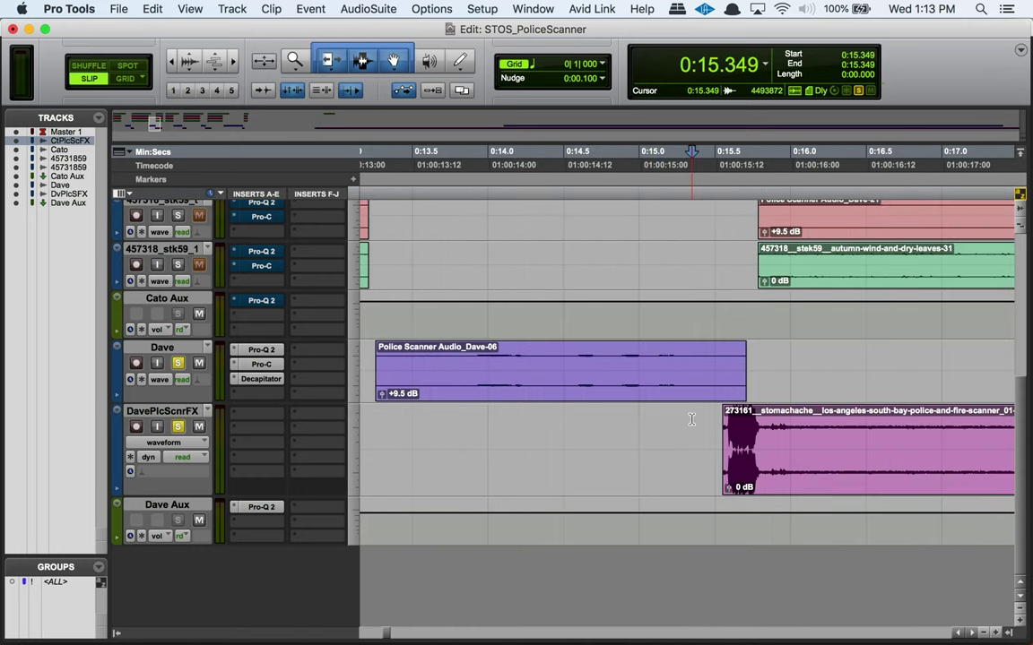
key(space)
key(space)
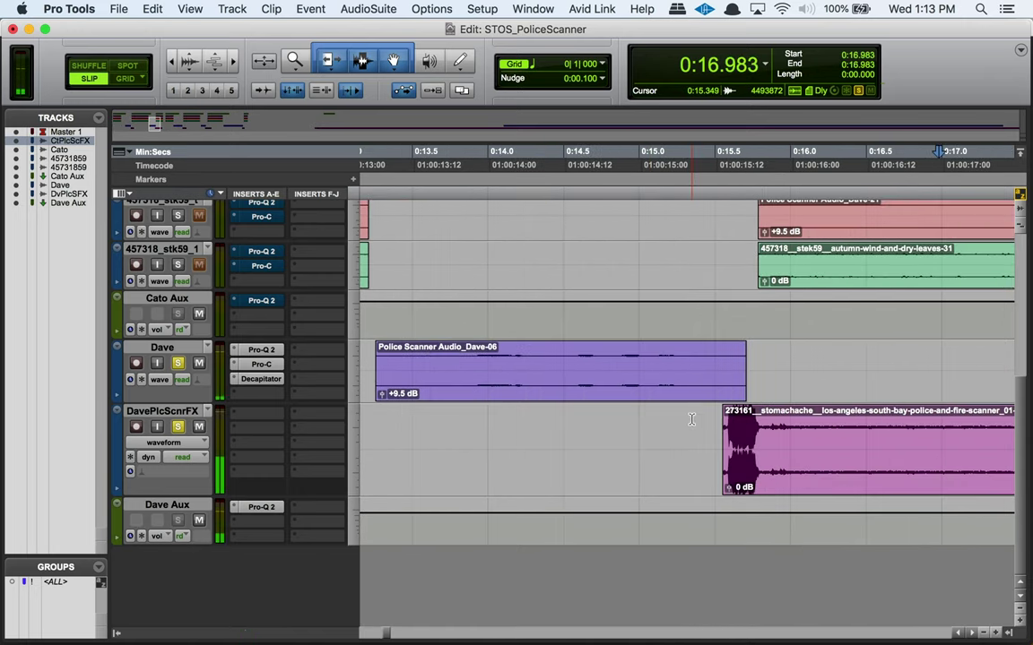
Play the end of the Dave-08 clip from about 24.81 s into its scanner effect, and stop playback
scroll(691, 418, right, 10)
key(r)
key(r)
click(699, 421)
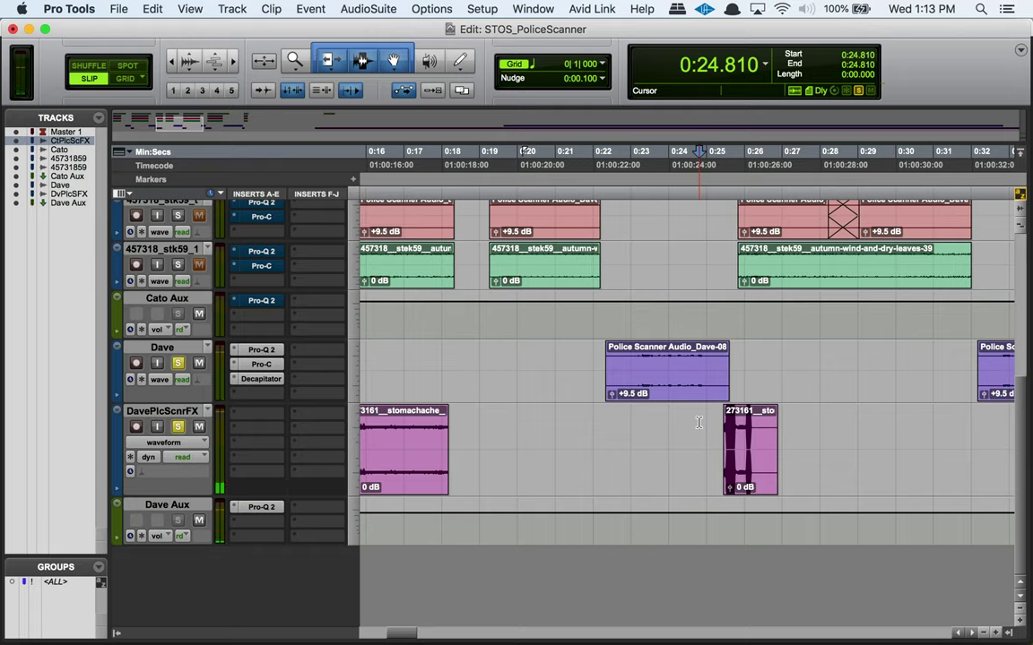
key(space)
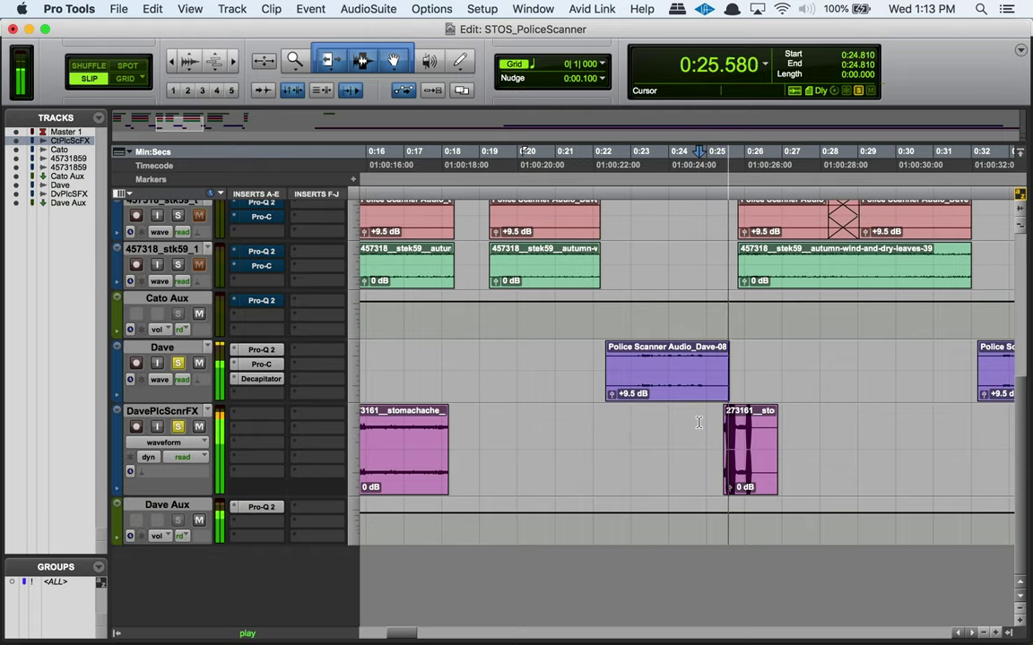
key(space)
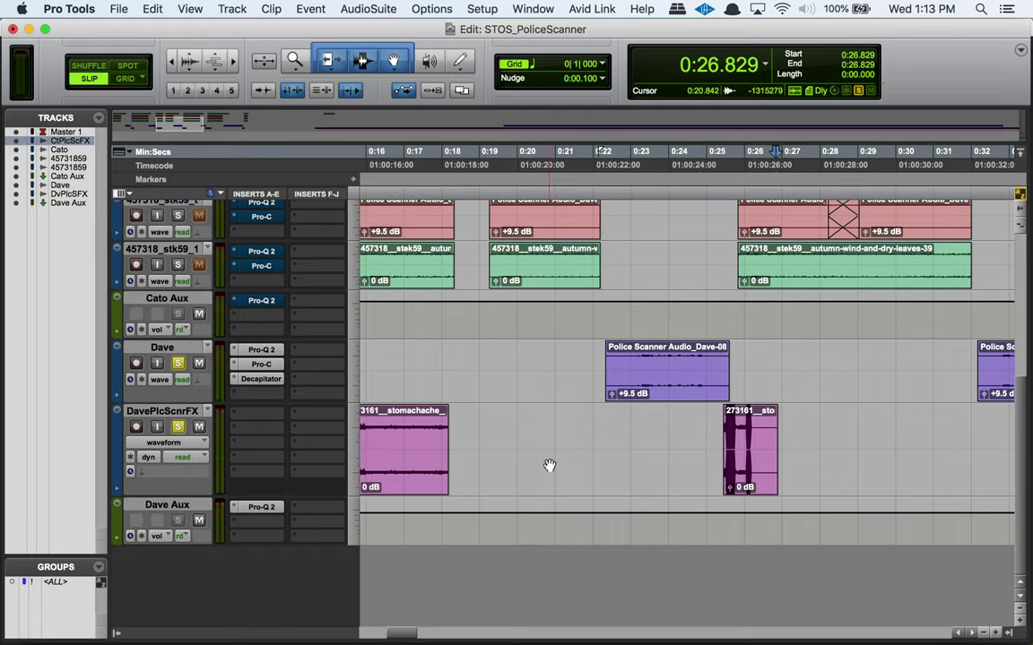
Examine the EQ curve in Dave Aux's Pro-Q 2, close the plug-in, and unsolo Dave and DavePlcScnrFX
click(262, 507)
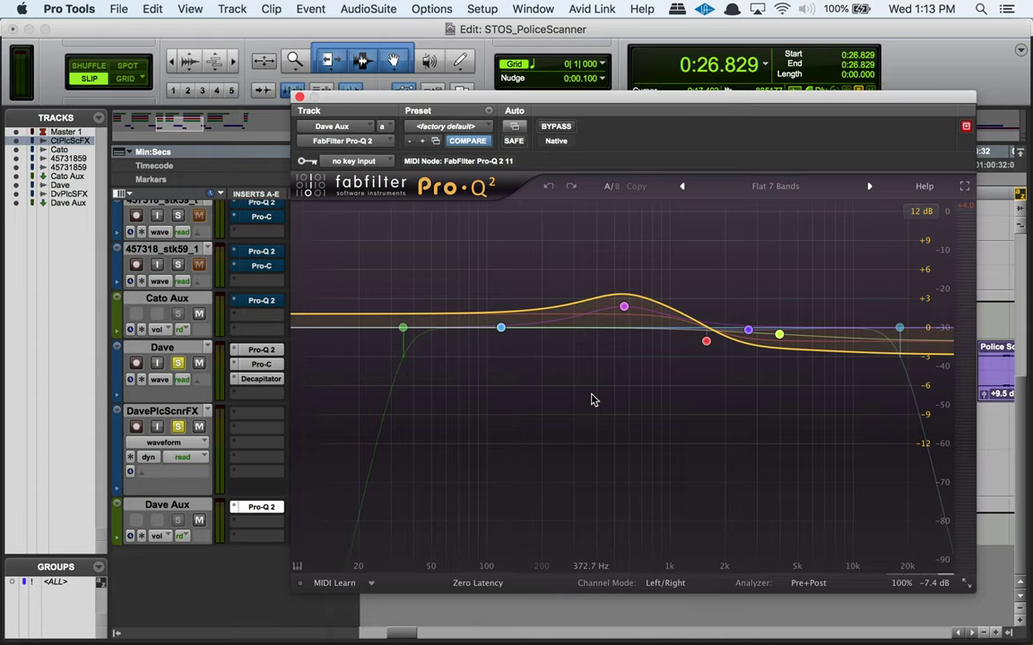
click(300, 96)
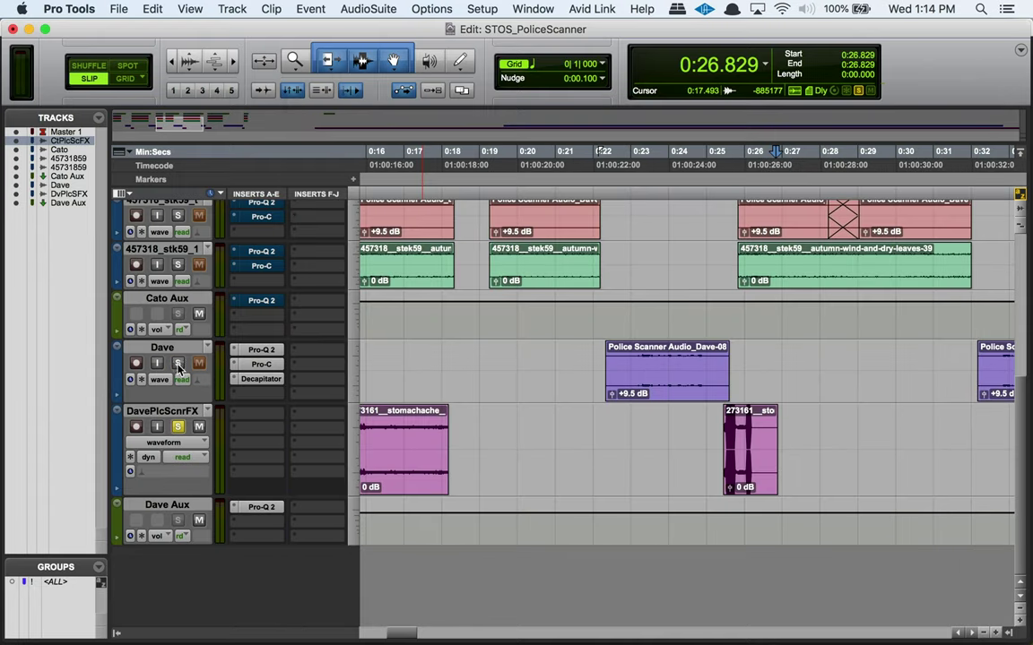
click(179, 426)
Solo the Cato track, play about 1.3 s of speech in the Cato-09 clip, and shorten the selection to about 1 s
scroll(415, 530, up, 7)
scroll(415, 530, left, 2)
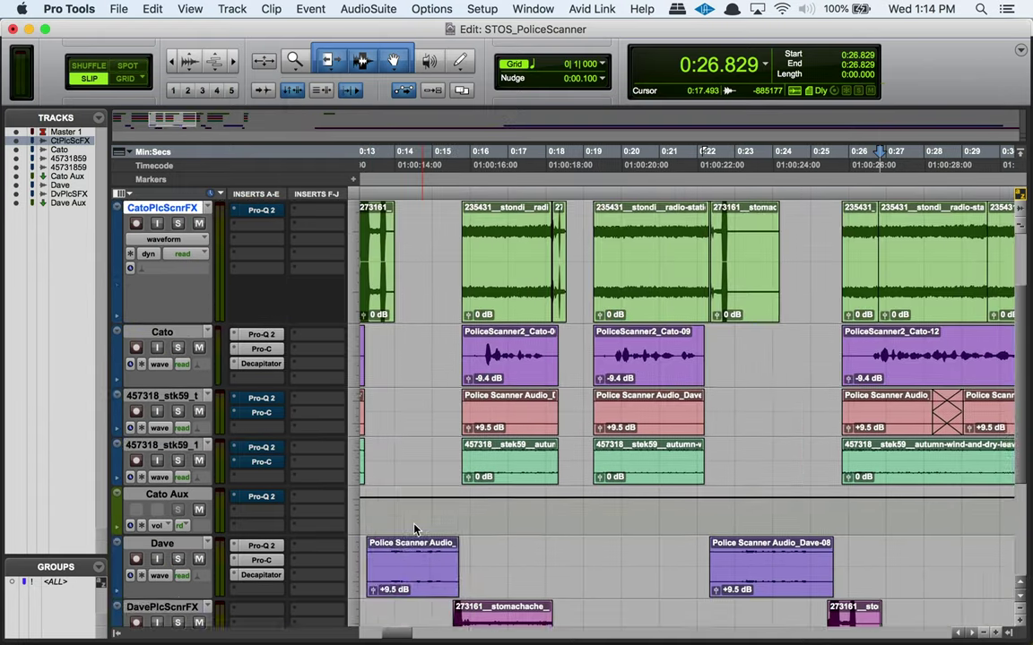
scroll(415, 529, left, 3)
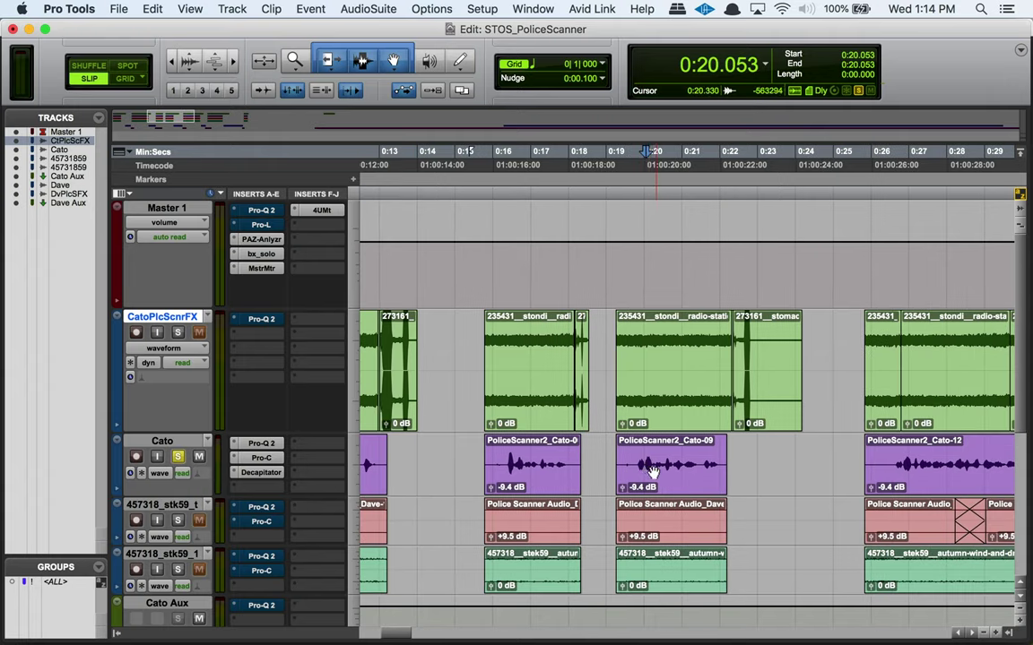
drag(648, 466, 695, 463)
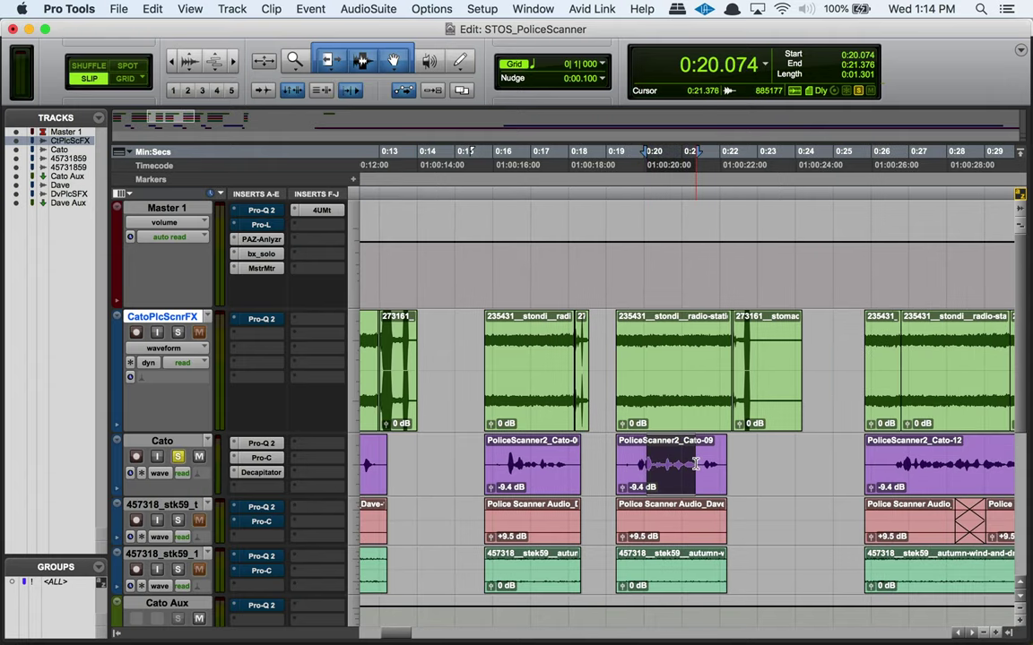
key(space)
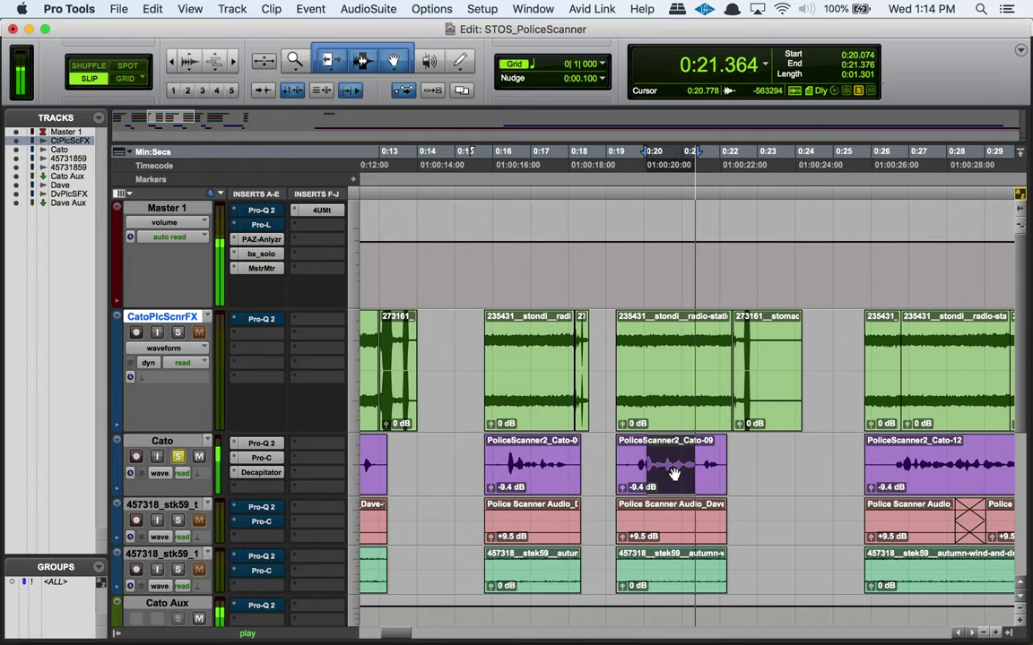
click(645, 462)
drag(646, 461, 684, 462)
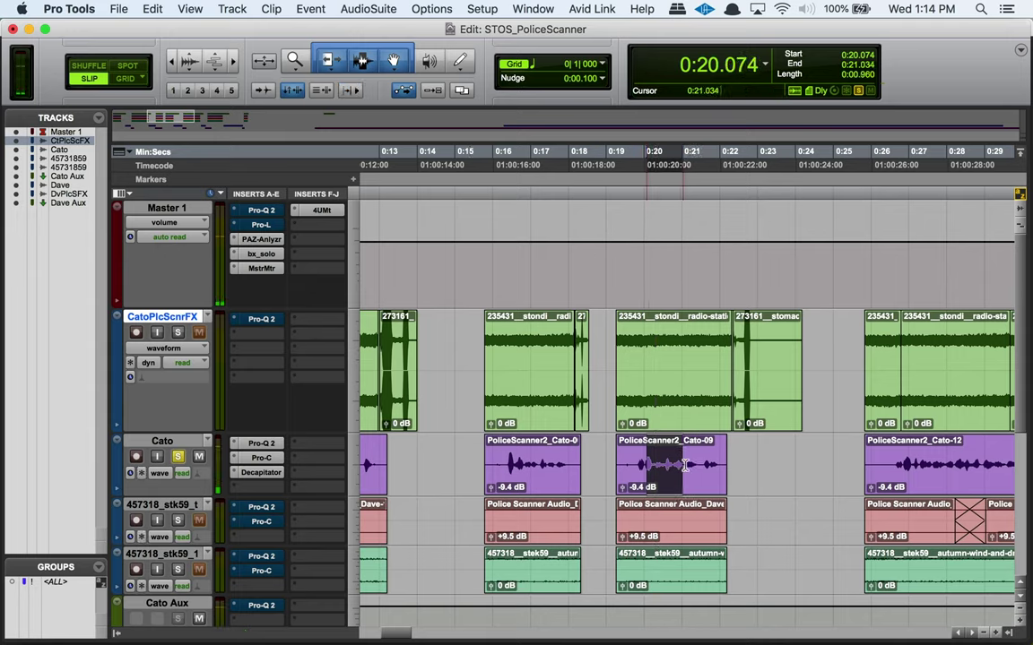
Switch the solo from Cato to both 457318 tracks, and select about 1.05 s across their clips beneath Cato-09
click(180, 522)
click(178, 458)
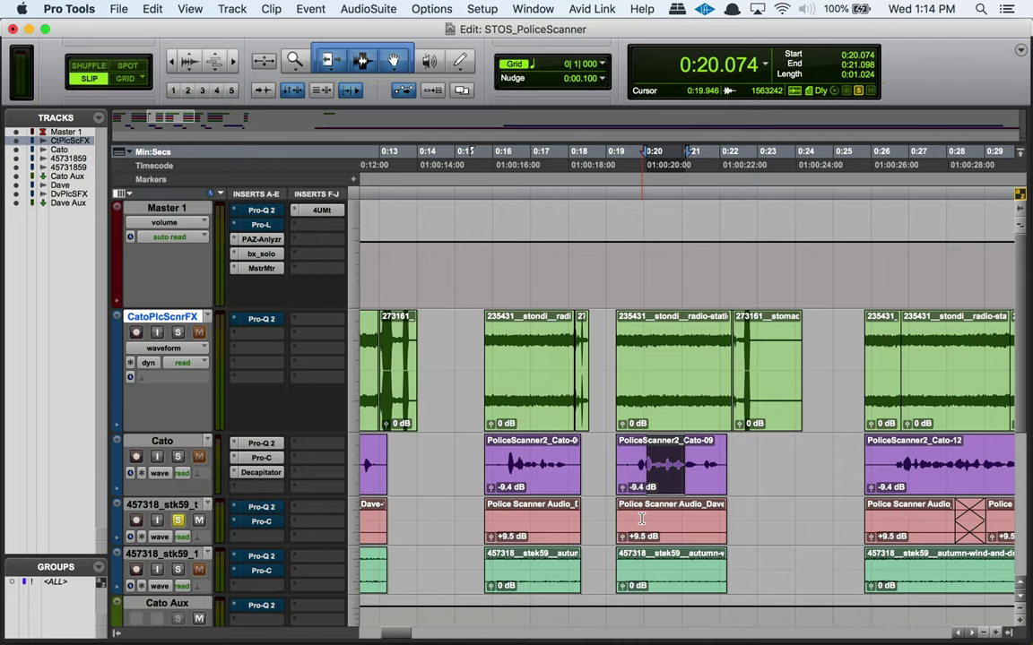
click(679, 518)
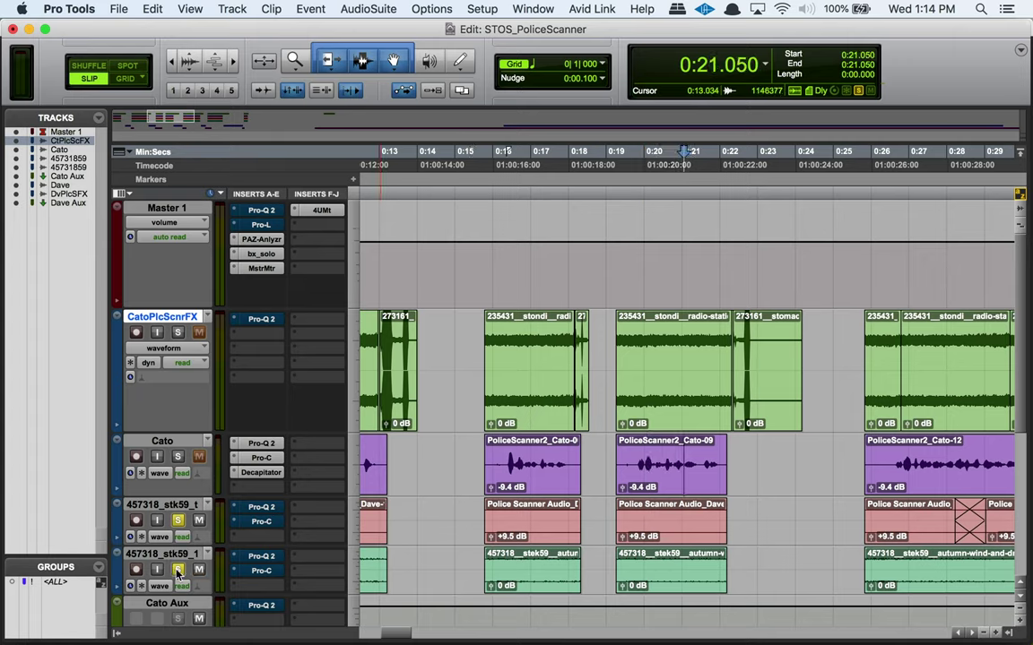
drag(650, 516, 689, 570)
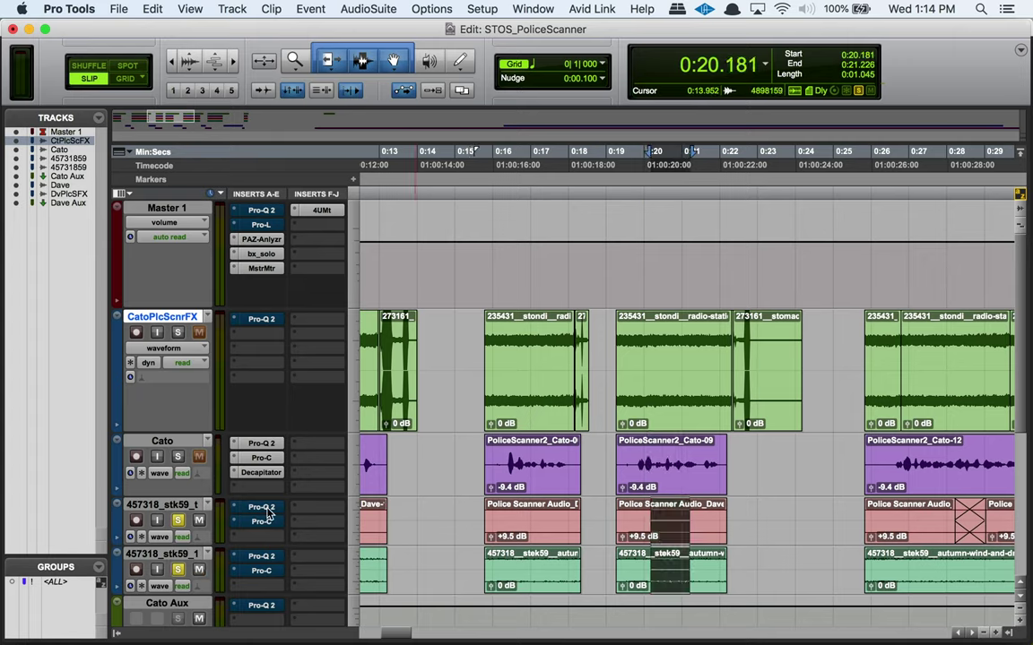
Activate Pro-Q 2 and Pro-C on both 457318 tracks, and open the first track's Pro-Q 2
super+click(267, 510)
super+click(265, 521)
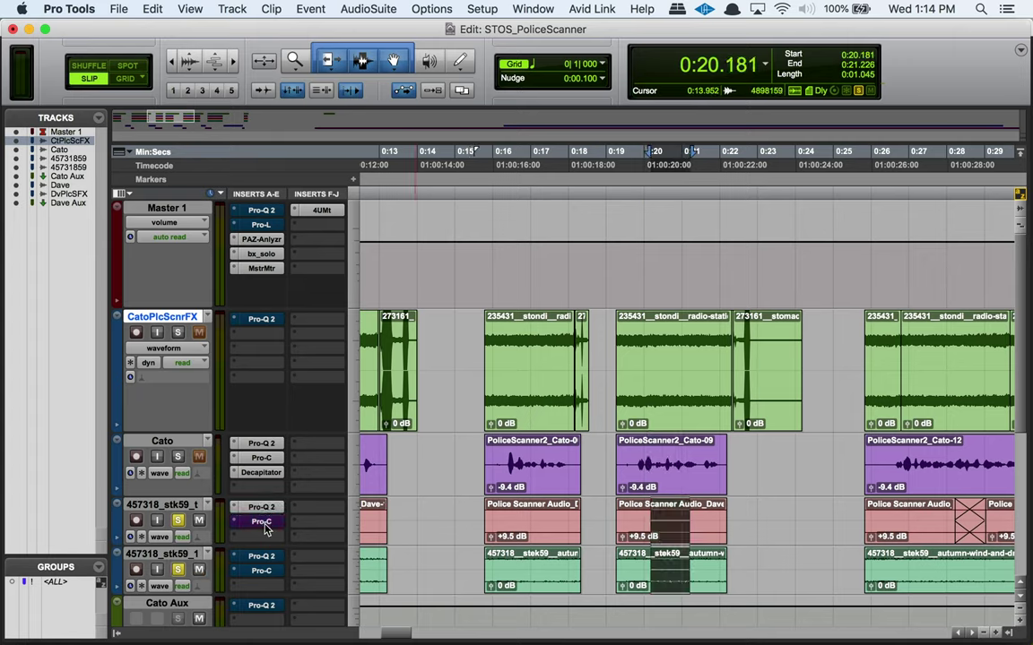
super+click(266, 572)
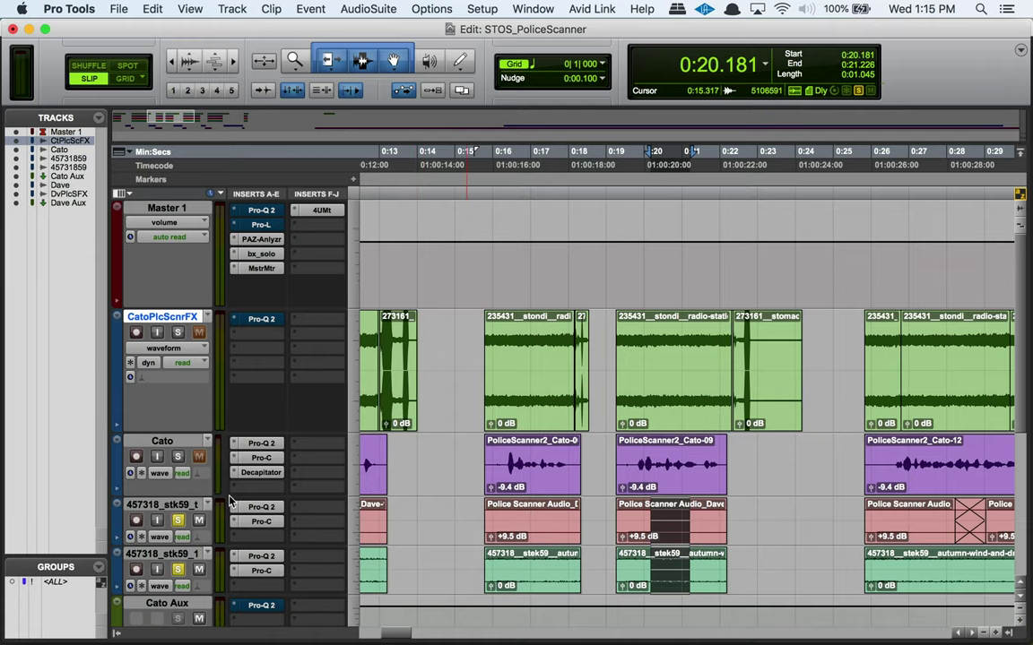
click(261, 507)
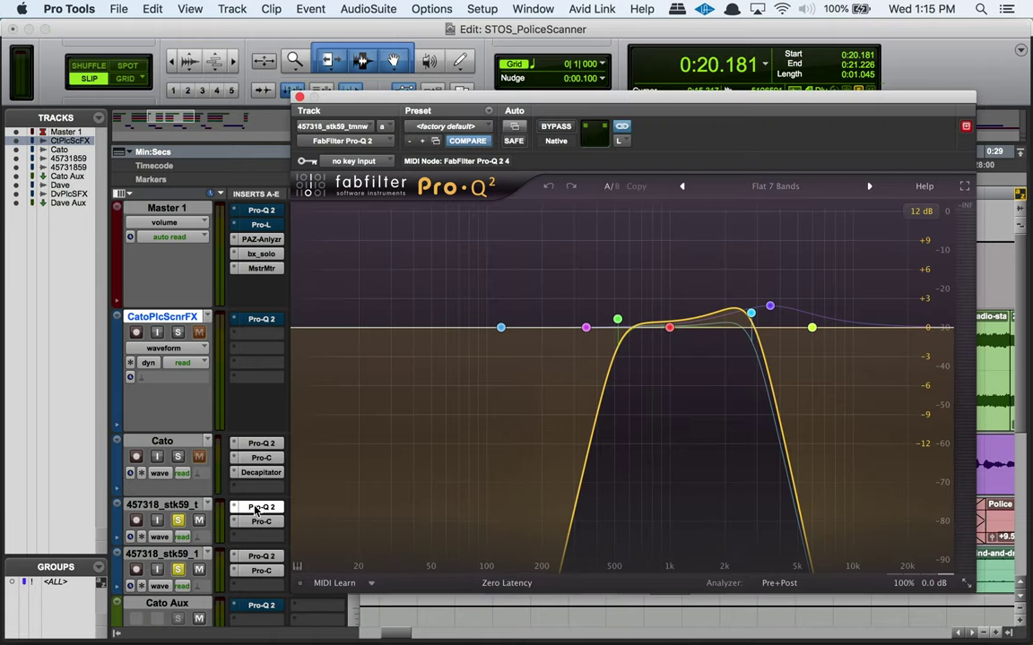
Examine the second 457318 track's Pro-Q 2 and both tracks' Pro-C settings, close the plug-in, and play the selected background section
click(255, 557)
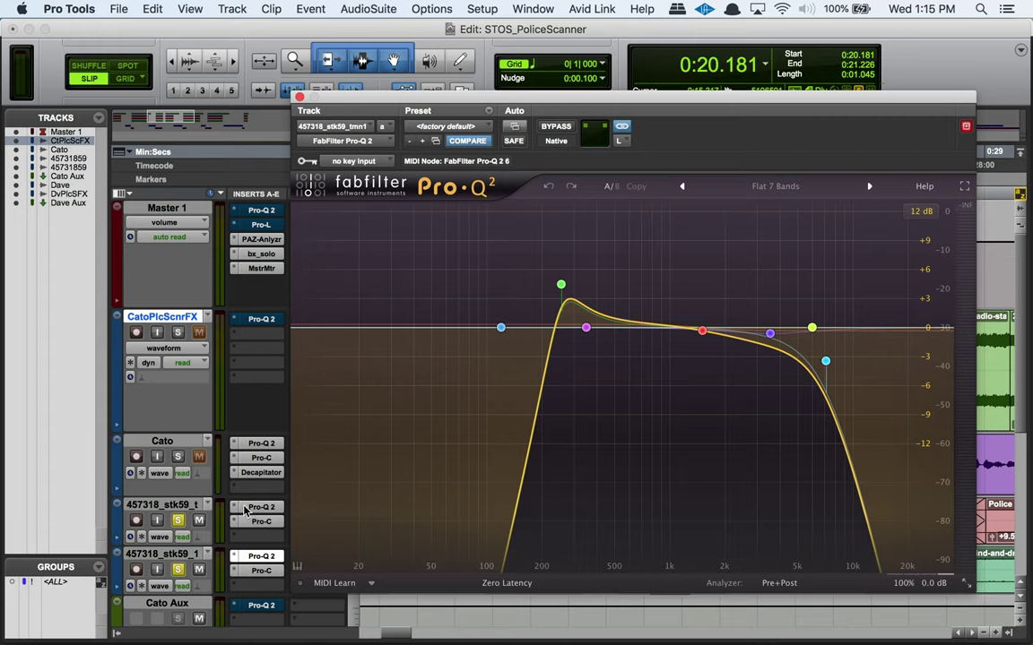
click(258, 521)
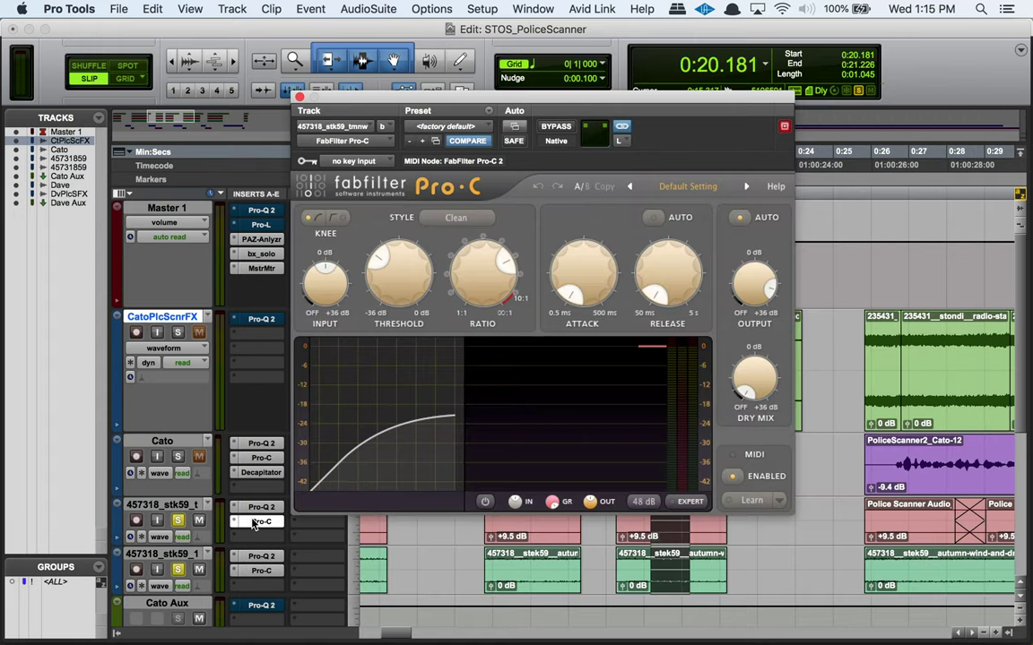
click(260, 571)
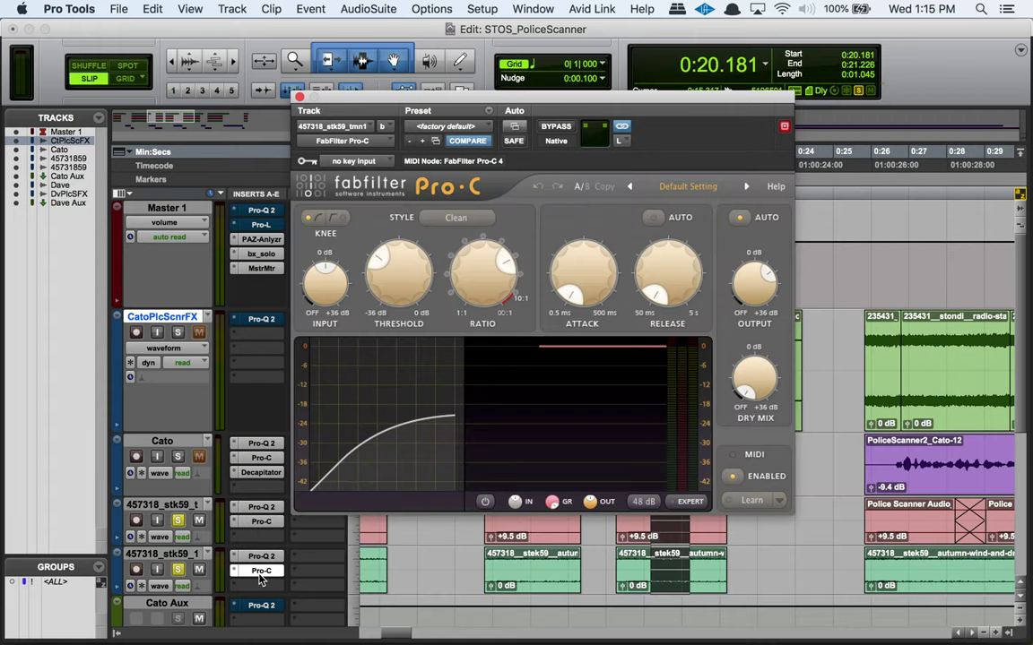
click(299, 96)
key(space)
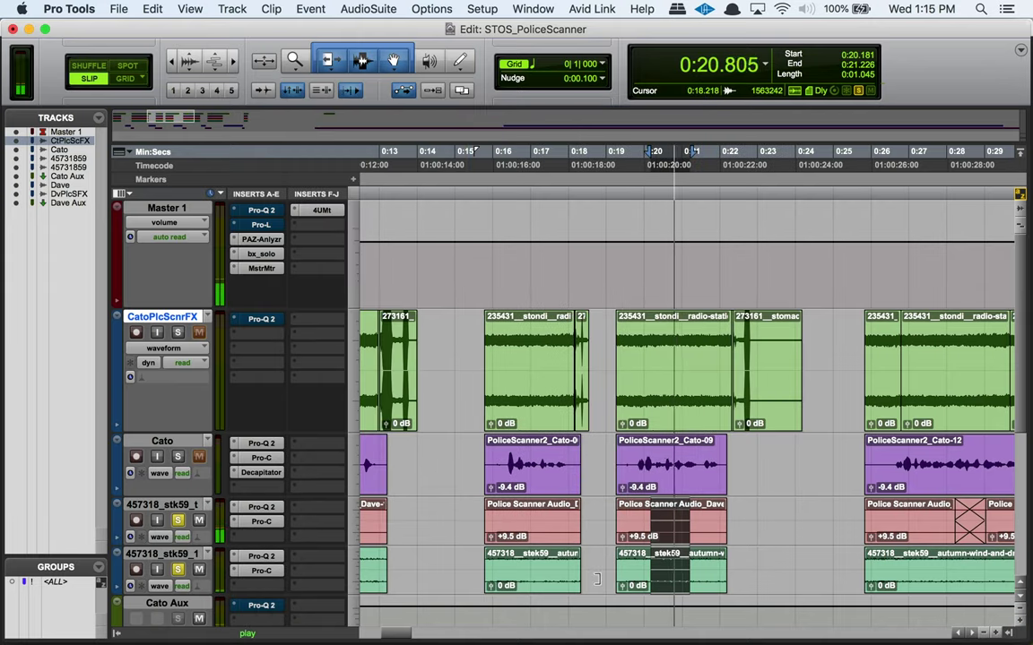
key(space)
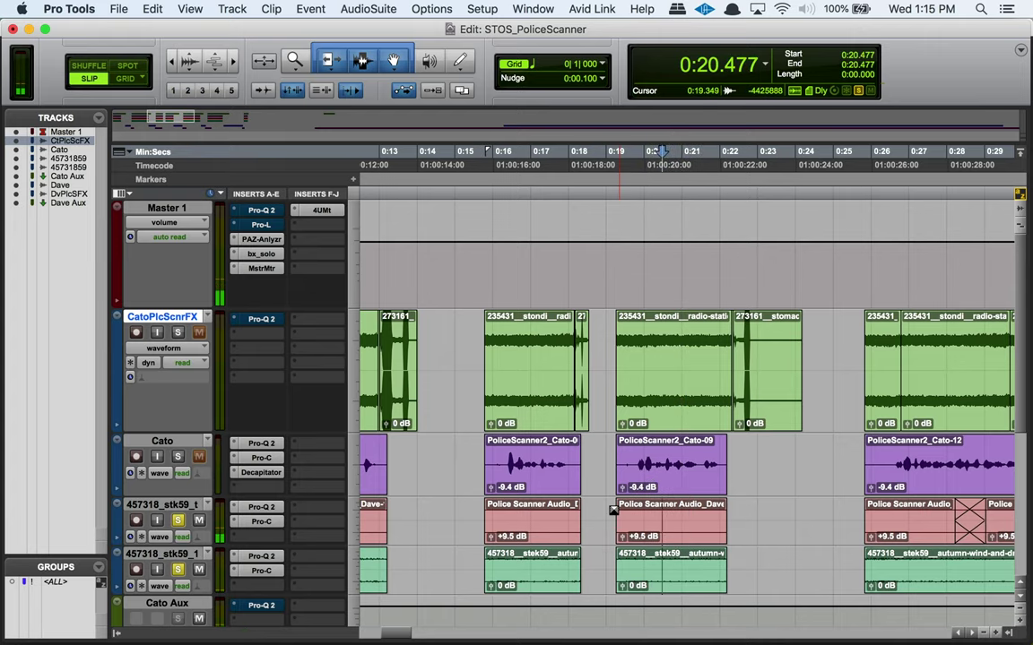
Play about 1.24 s of Cato-09 with only Cato soloed, and bring both 457318 tracks back into the solo during playback
click(178, 458)
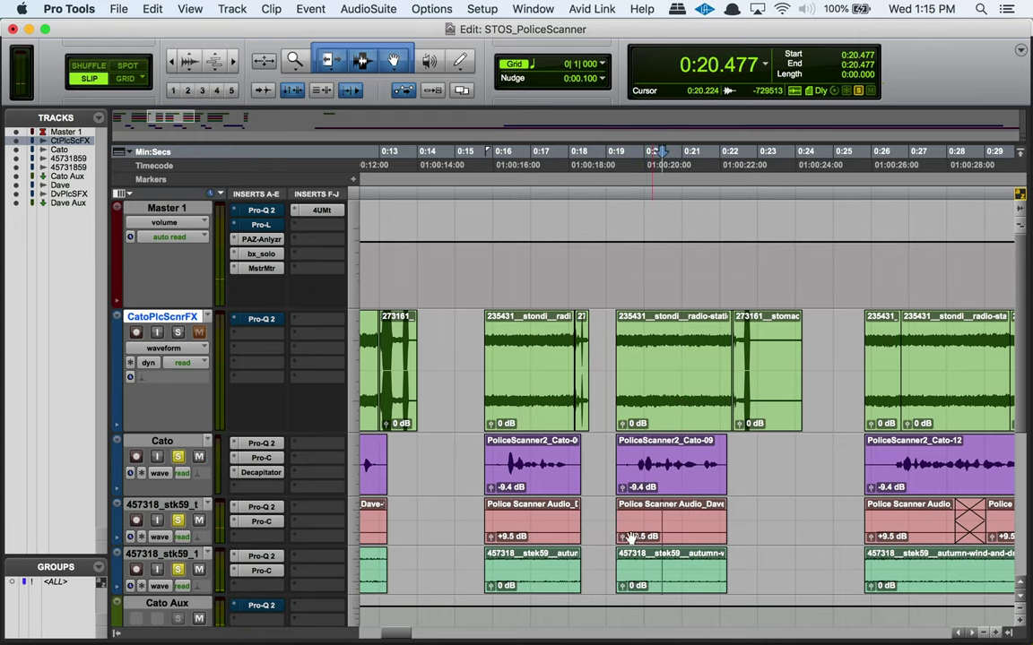
drag(645, 459, 694, 459)
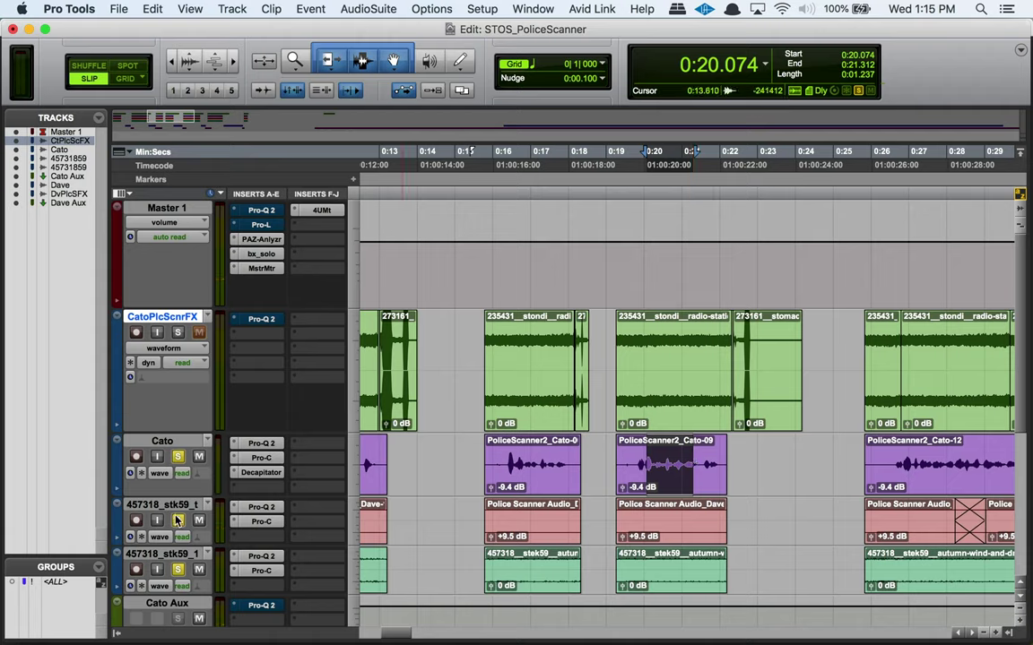
click(178, 570)
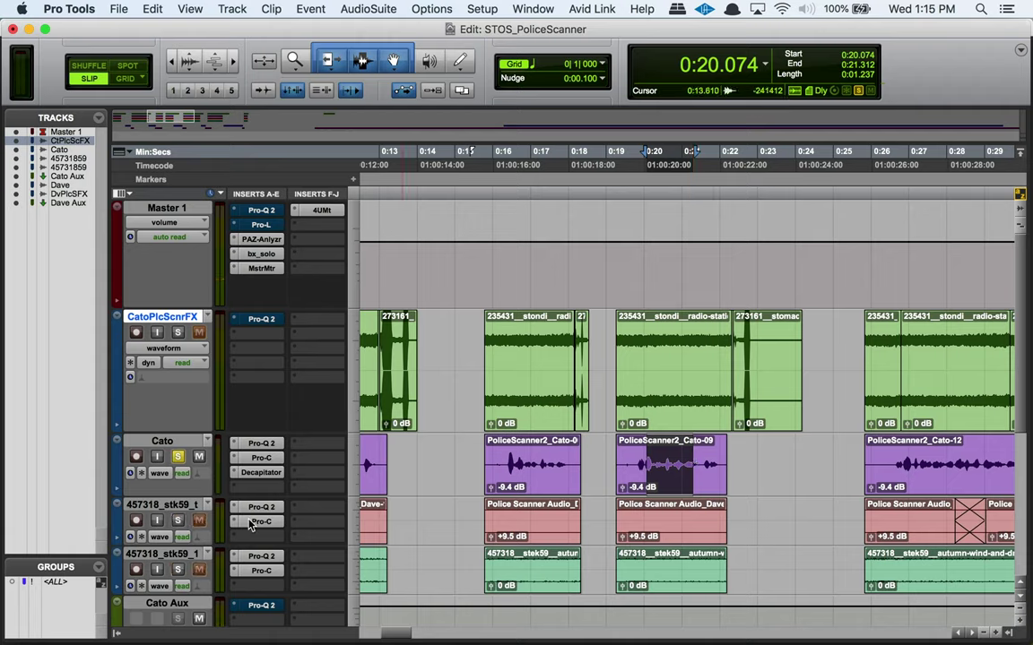
key(space)
click(177, 520)
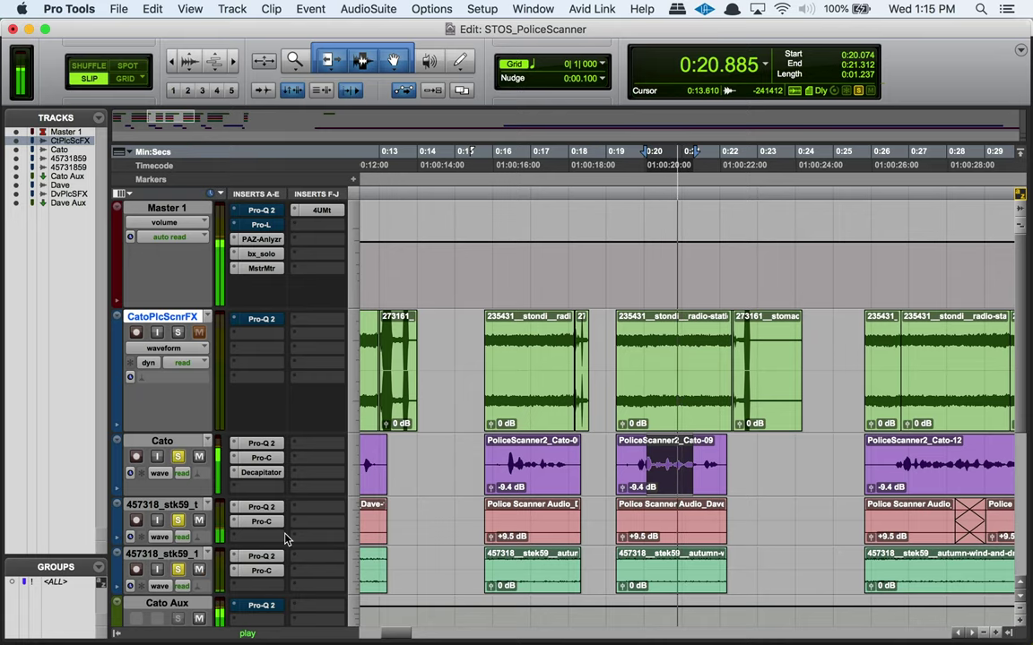
key(space)
Switch the solo from Cato and both 457318 tracks to CatoPlcScnrFX
scroll(431, 551, down, 2)
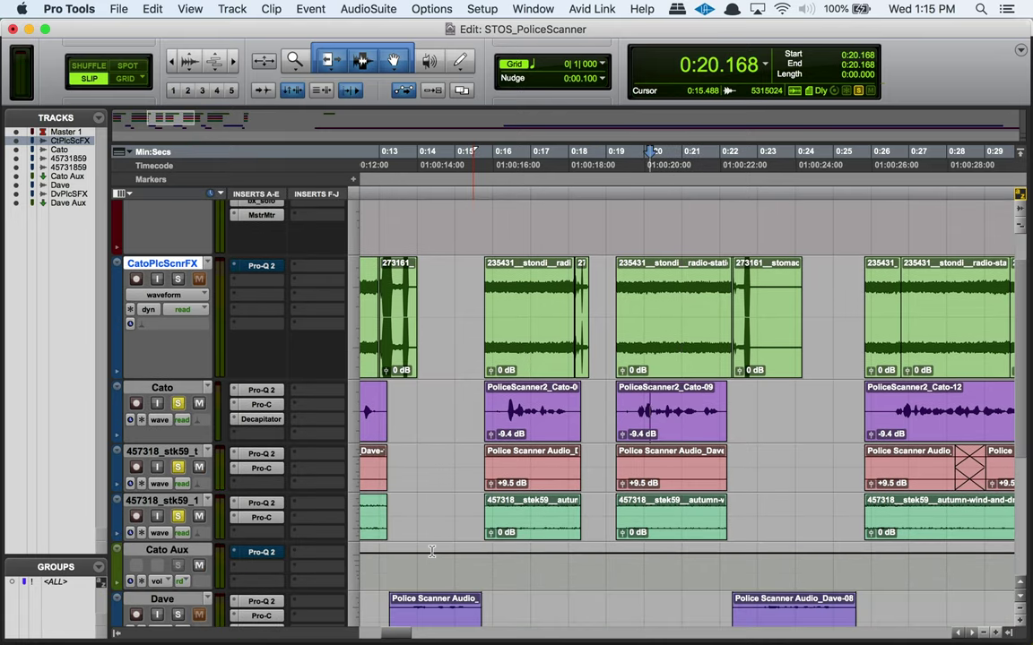
click(178, 280)
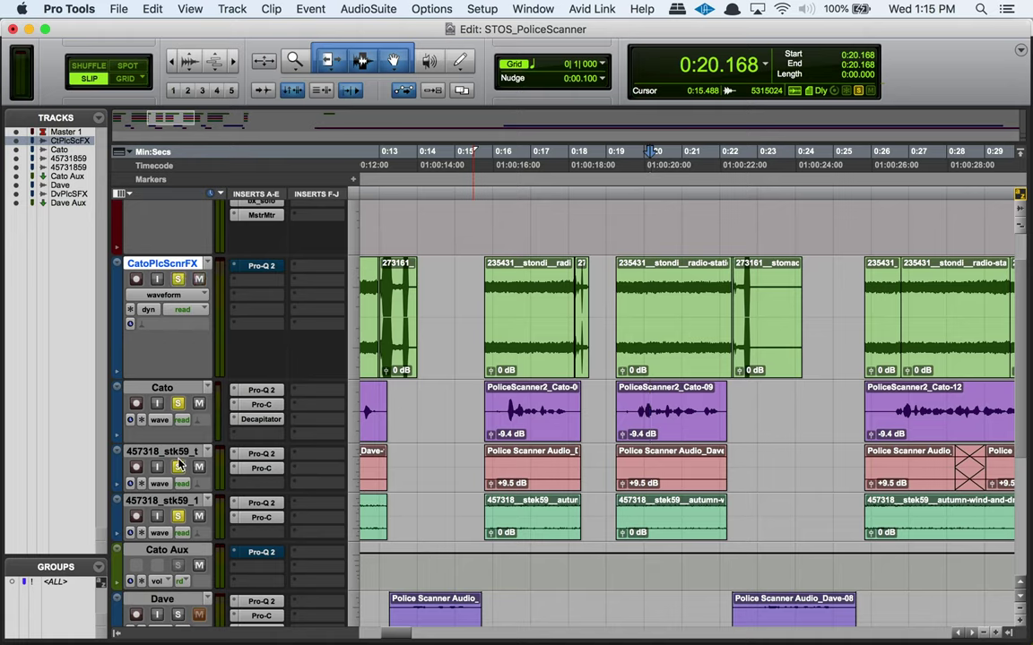
click(179, 467)
click(178, 518)
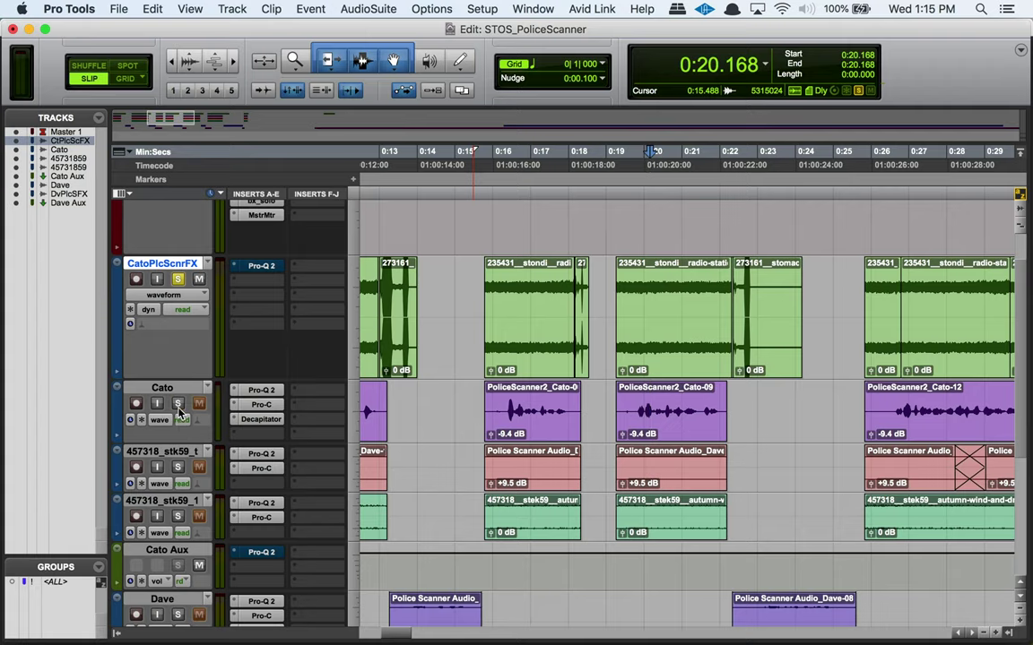
Open CatoPlcScnrFX's Pro-Q 2, take it out of bypass, and close the plug-in
click(262, 266)
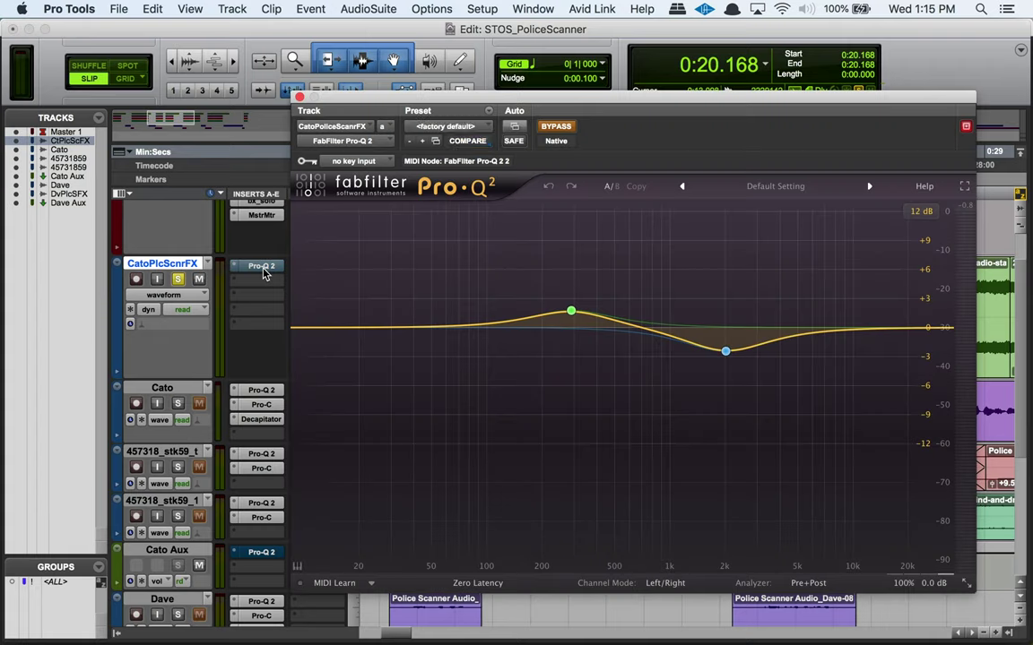
super+click(264, 272)
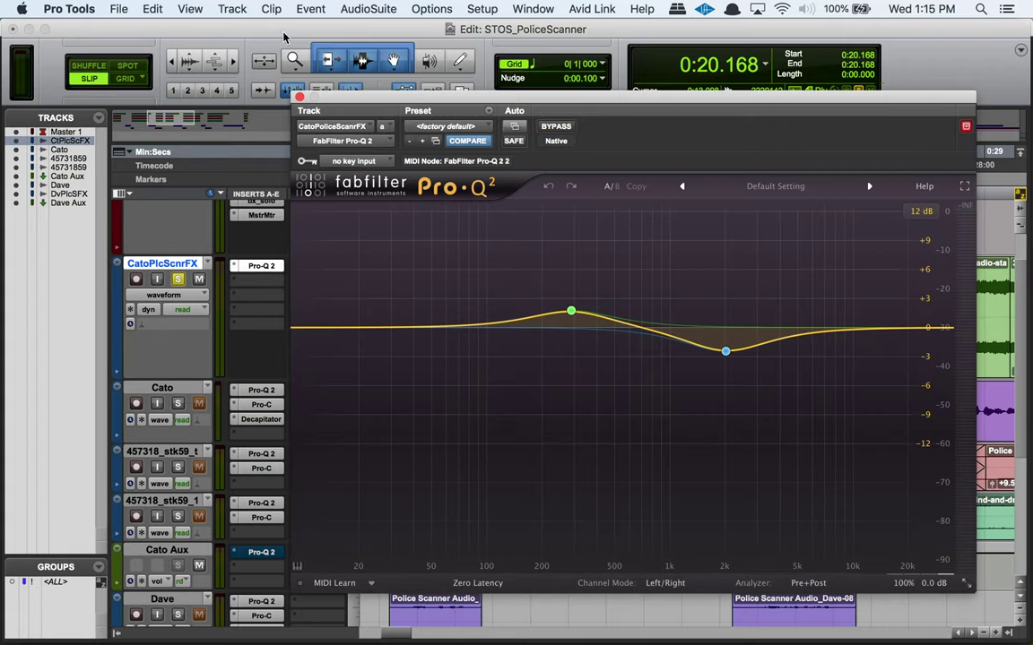
click(300, 97)
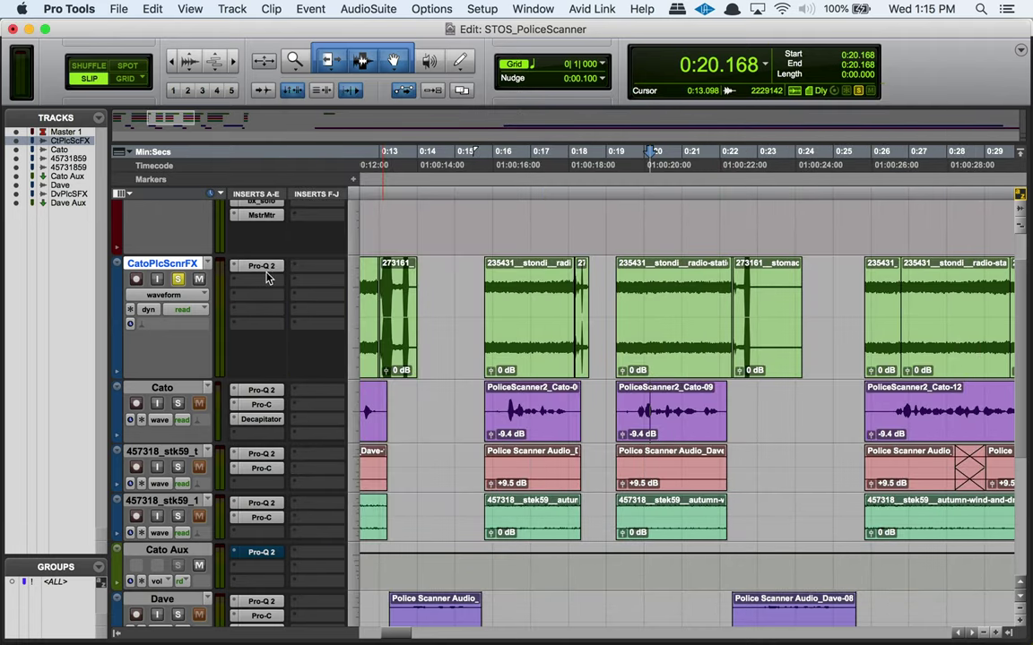
Play about 1.22 s of the radio-static clip above Cato-09, and play from about 21.97 s through the 273161 stomachache clip
drag(648, 296, 694, 296)
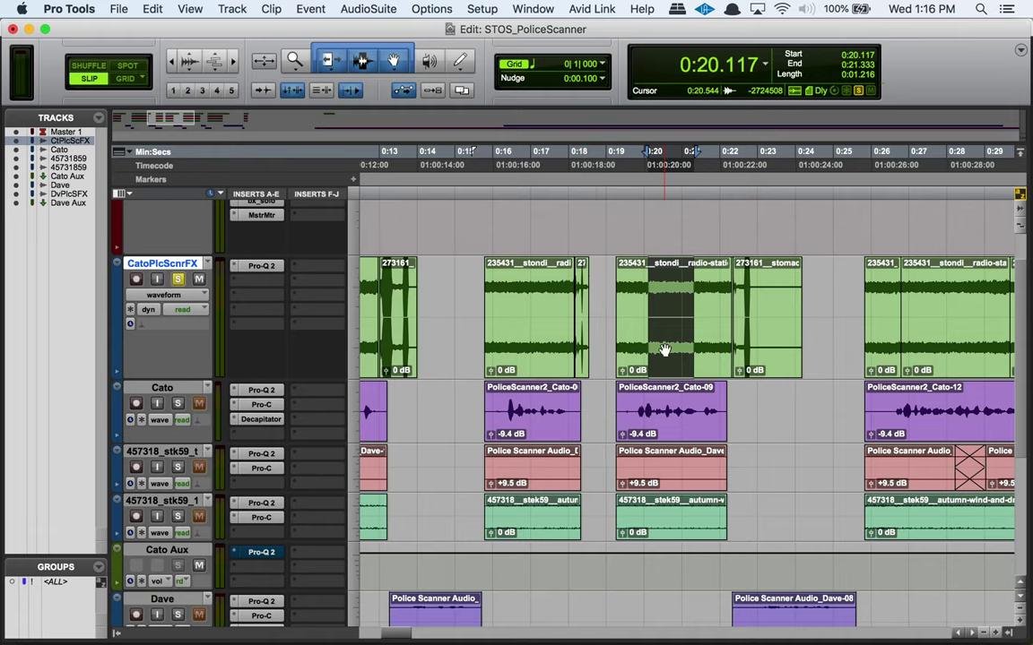
key(space)
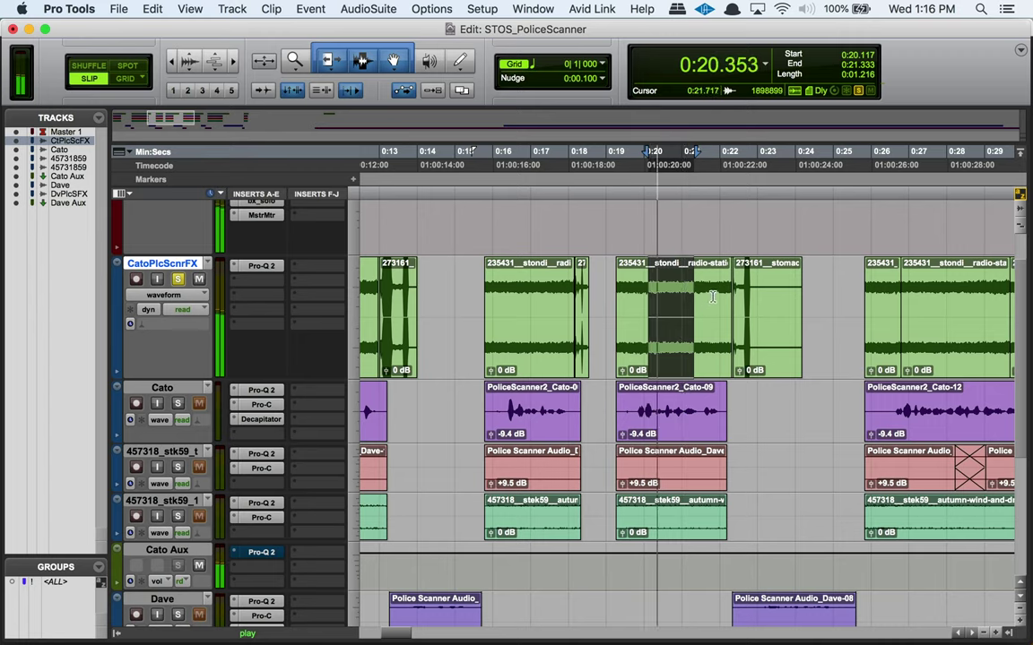
key(space)
click(737, 391)
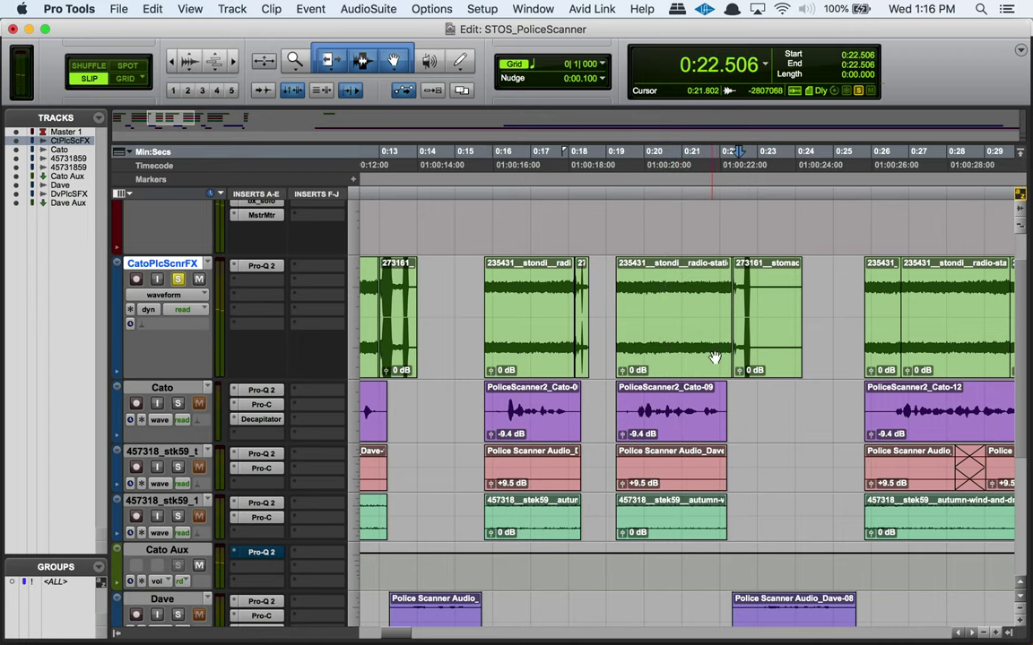
click(719, 286)
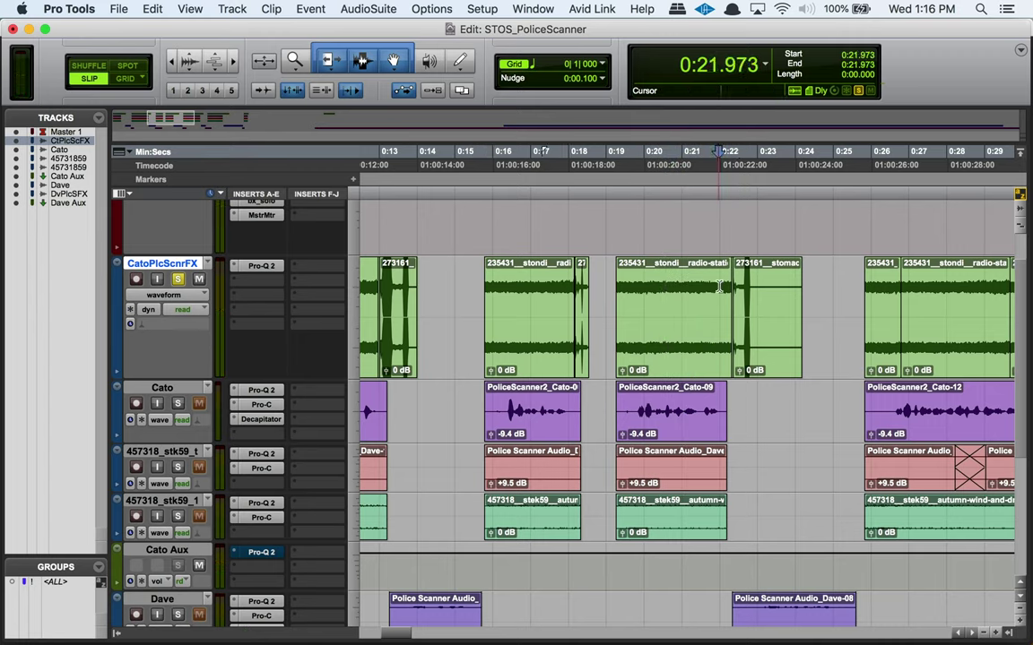
key(space)
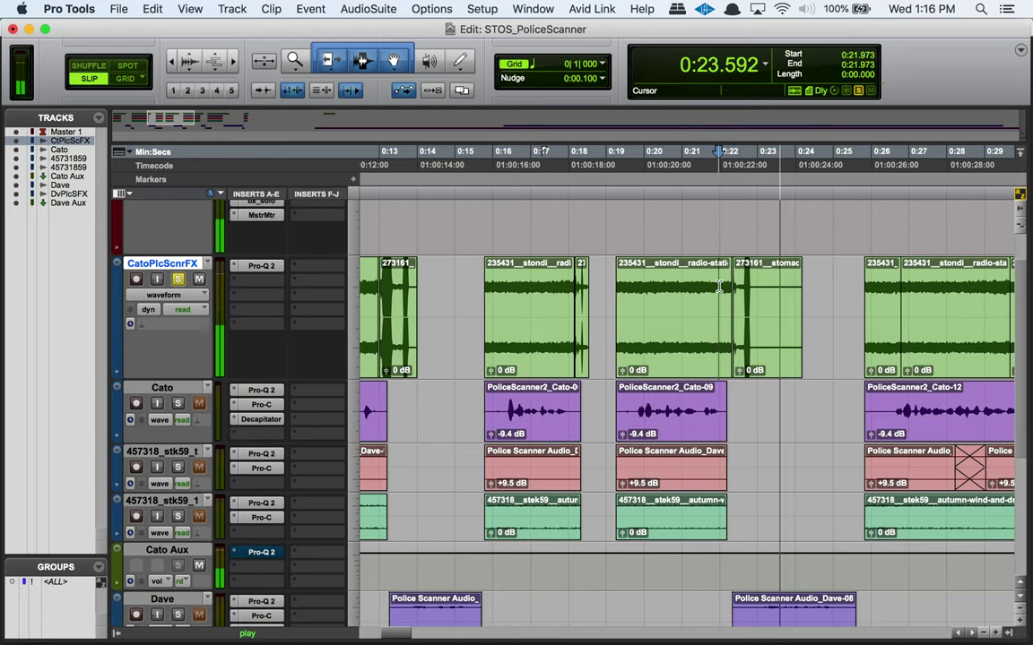
Add Cato and both 457318 tracks to the solo, activate Cato Aux's Pro-Q 2, and close the plug-in after viewing its curve
click(177, 403)
click(177, 467)
click(177, 516)
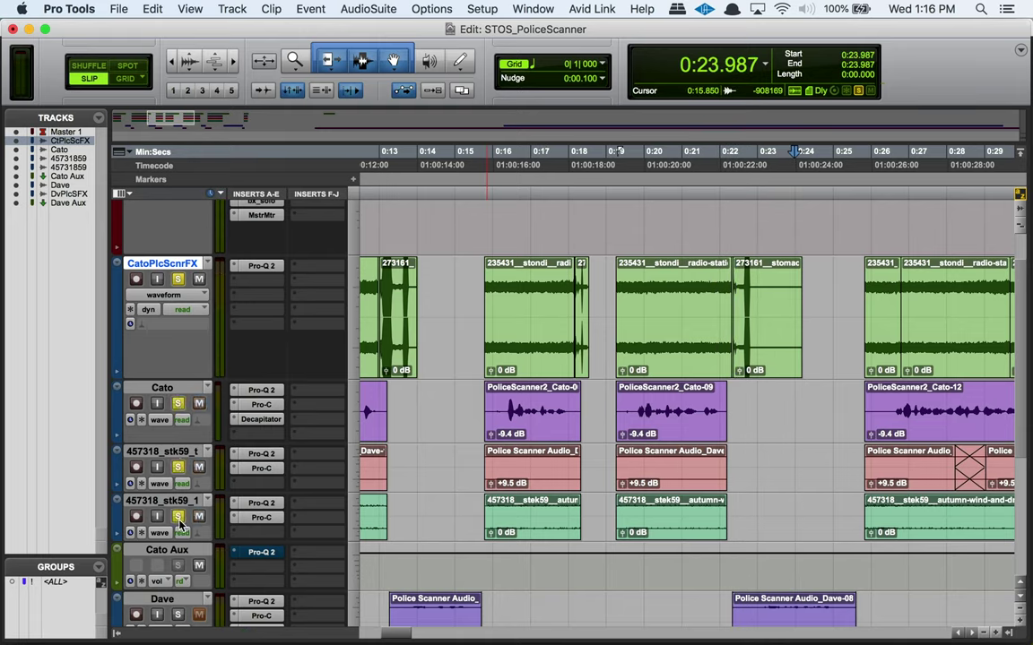
click(252, 554)
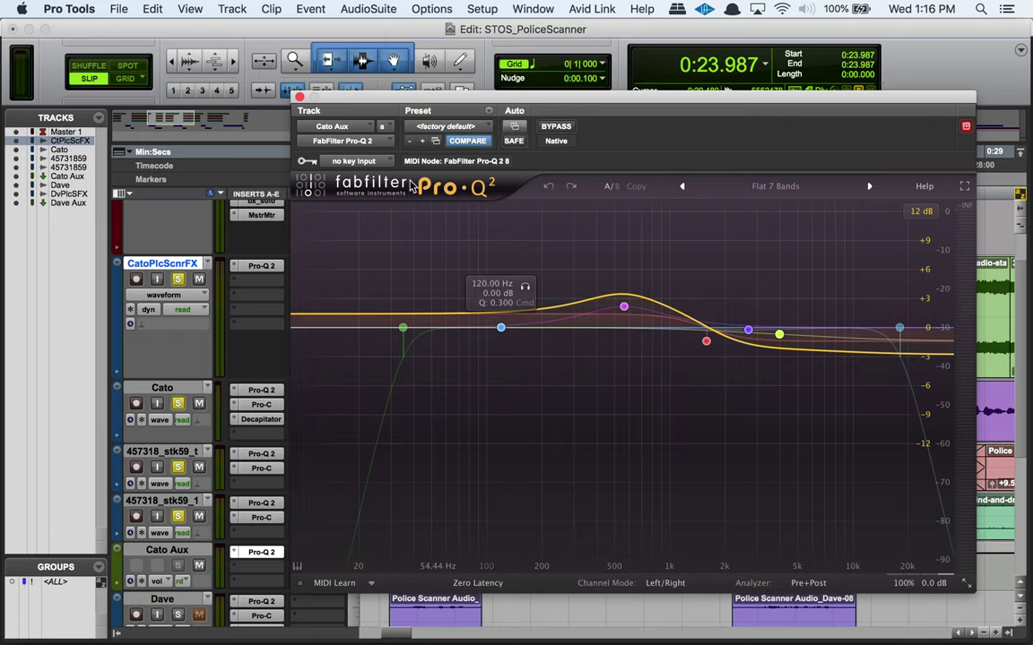
click(299, 97)
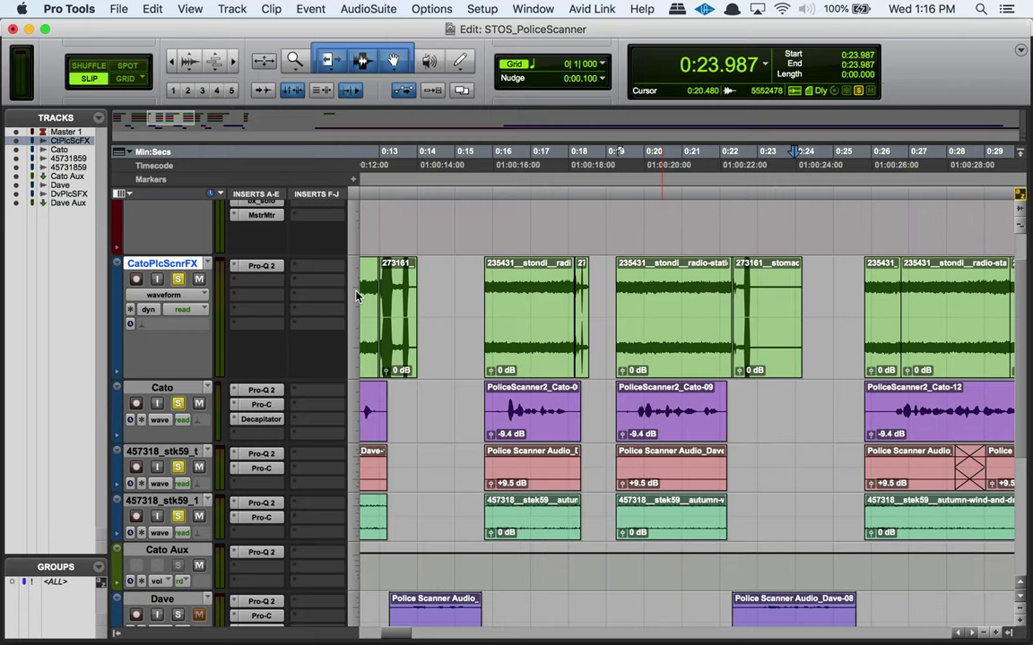
Select about 3.14 s from within Cato-09 to past its end and play it with all Cato layers soloed
drag(639, 408, 690, 407)
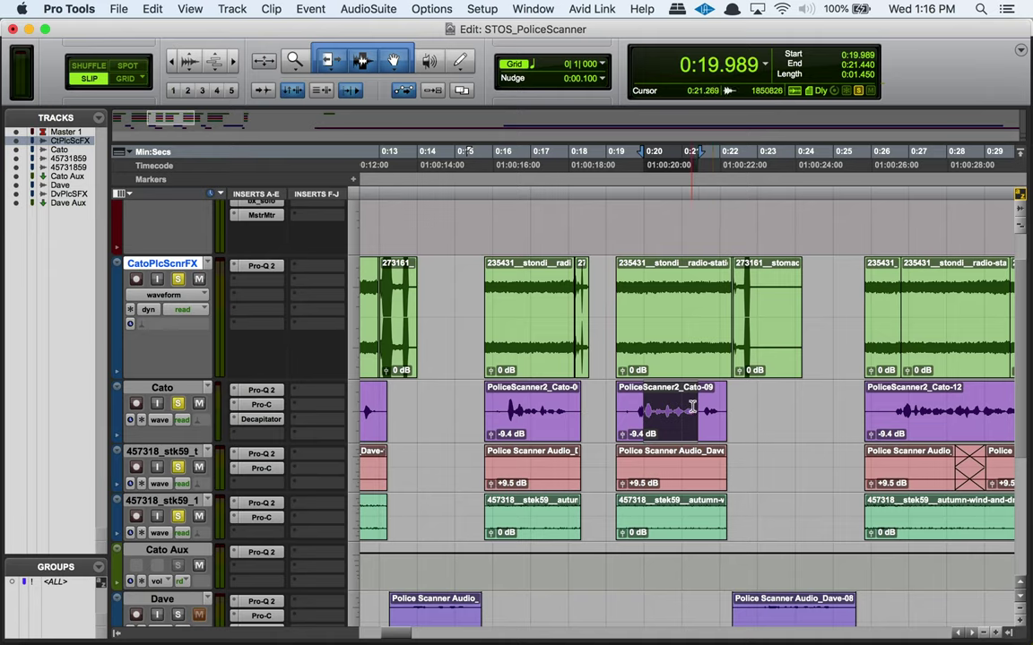
click(672, 409)
drag(646, 410, 766, 413)
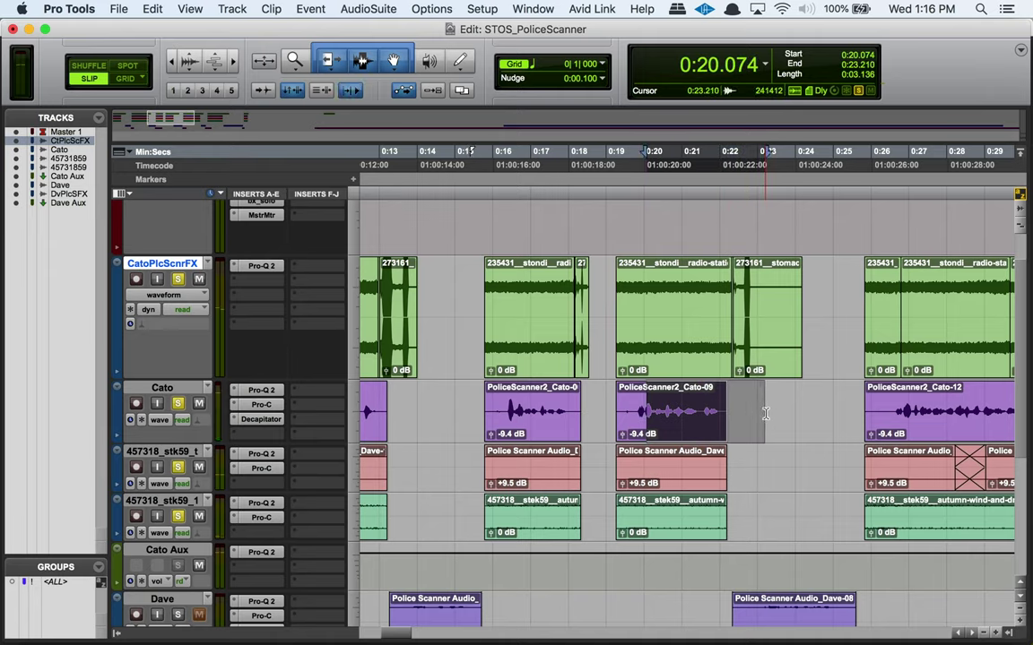
key(space)
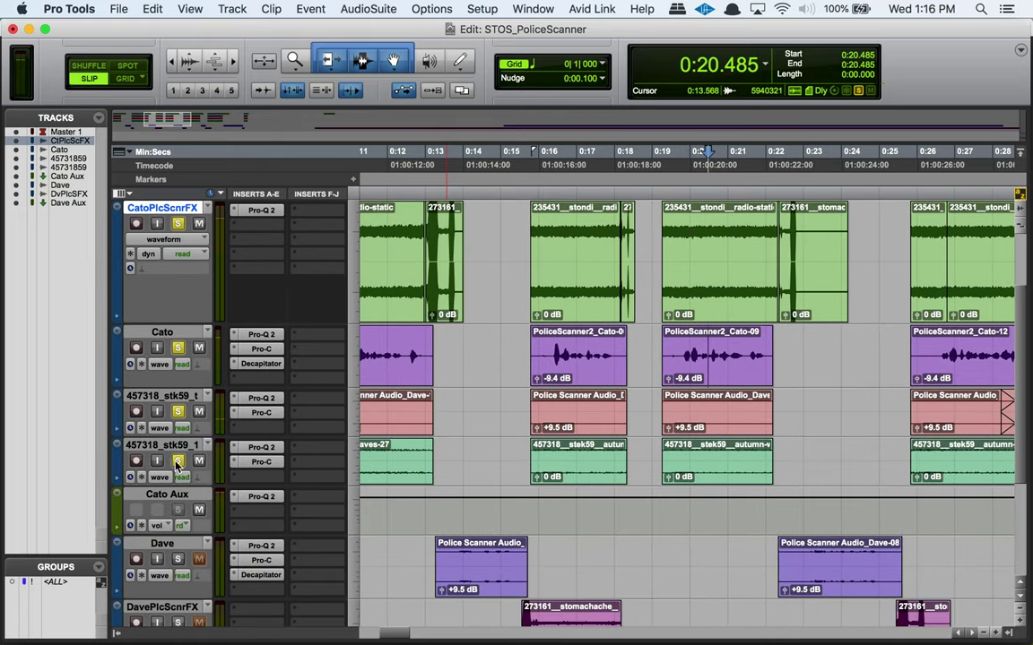
Clear the solo from all tracks
click(178, 462)
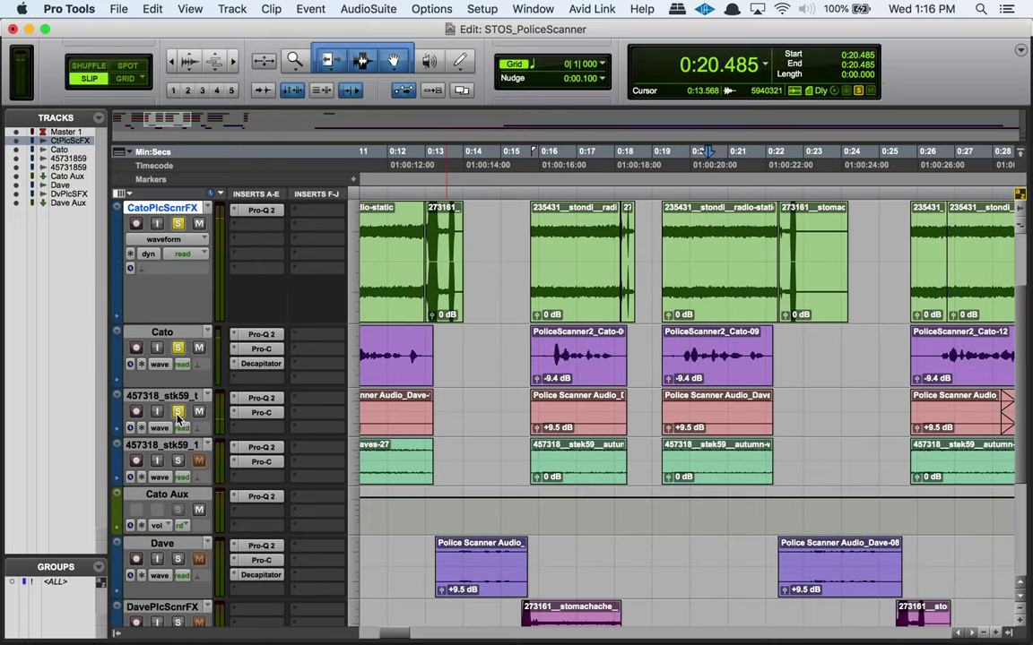
alt+click(180, 224)
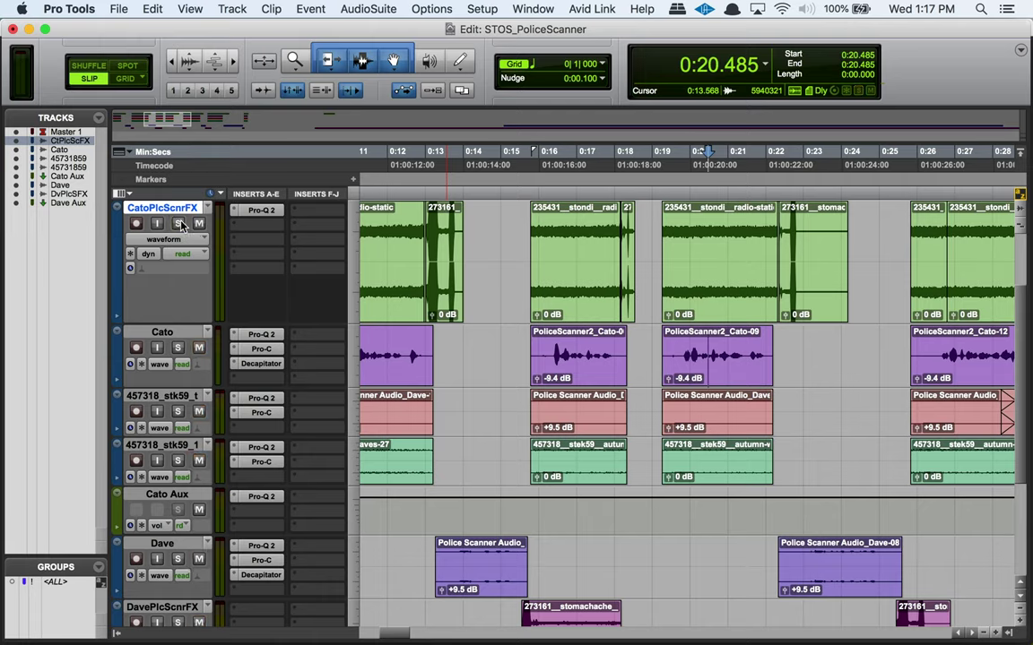
scroll(180, 224, down, 3)
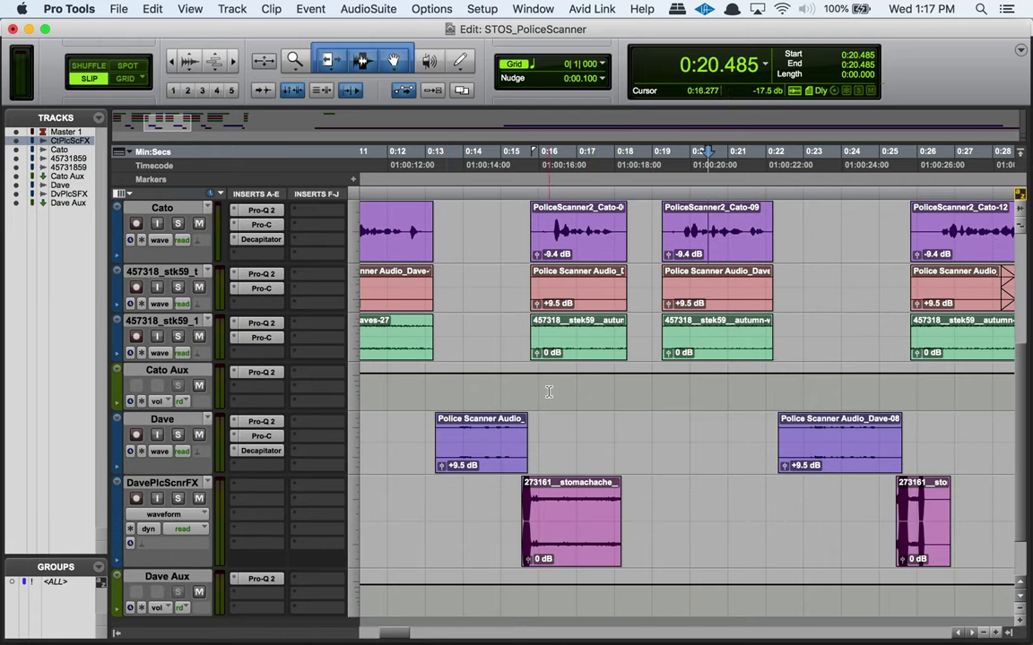
View Master 1's Pro-Q 2 and close it, activate Master 1's Pro-L, and open the limiter
scroll(551, 385, up, 5)
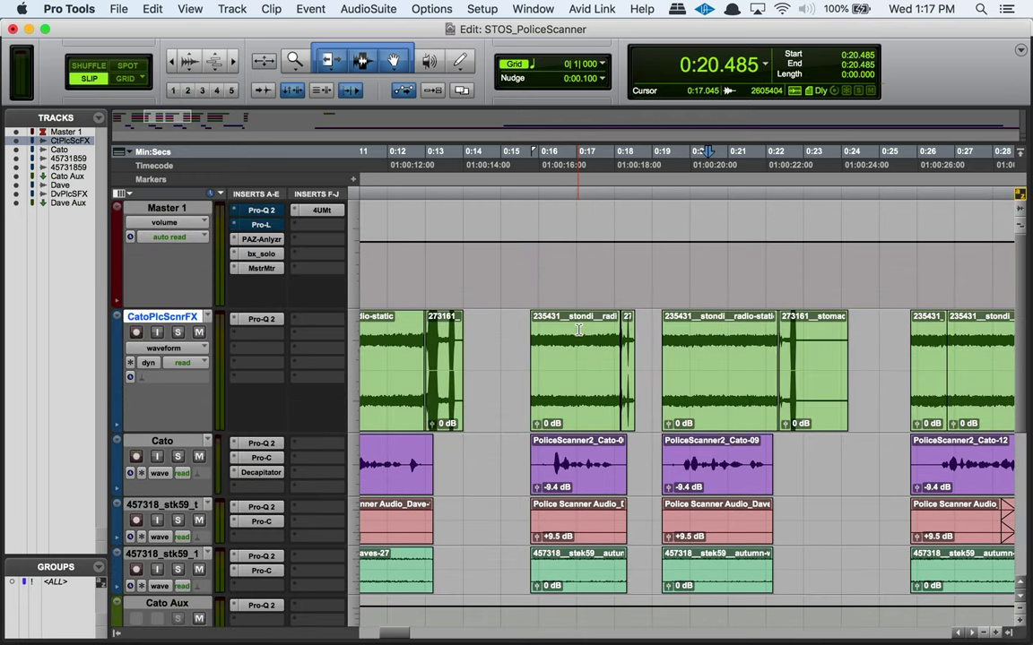
scroll(574, 341, left, 5)
scroll(502, 350, down, 3)
scroll(412, 358, up, 3)
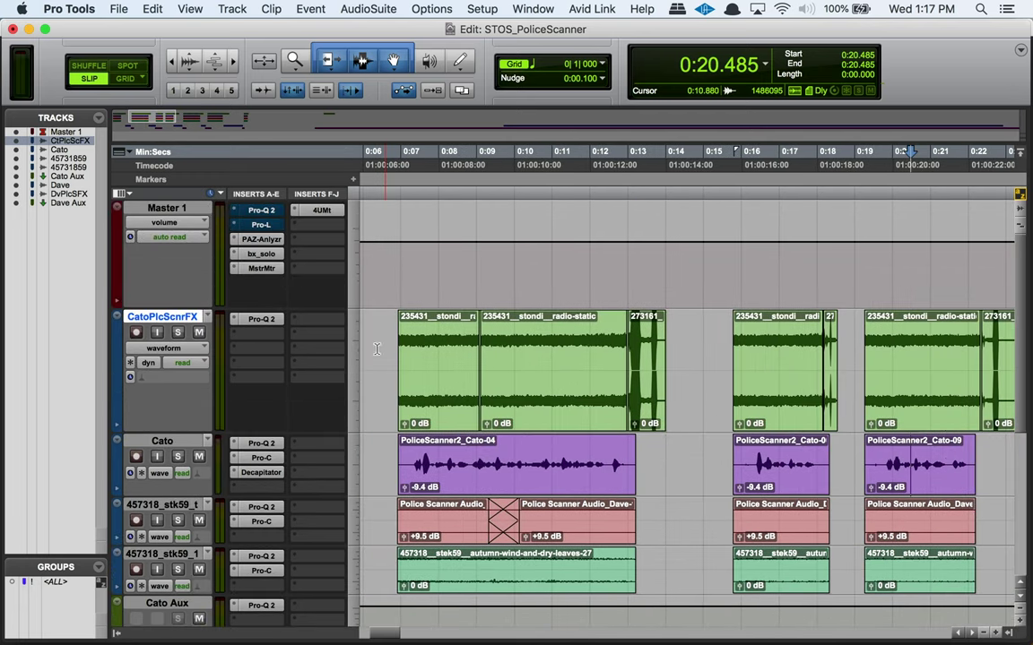
click(260, 211)
click(299, 97)
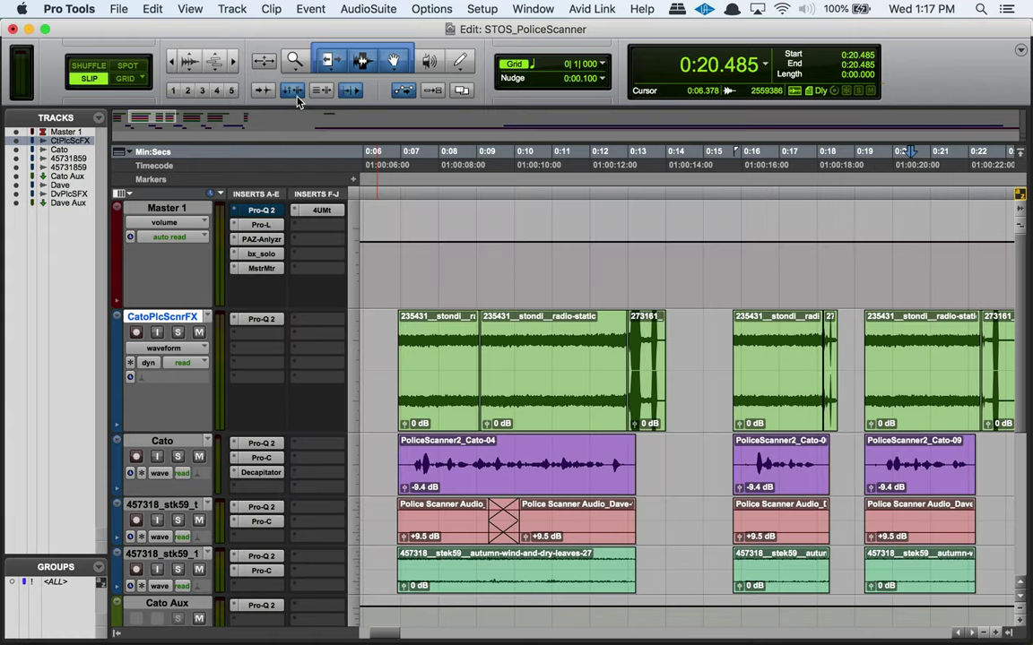
click(260, 226)
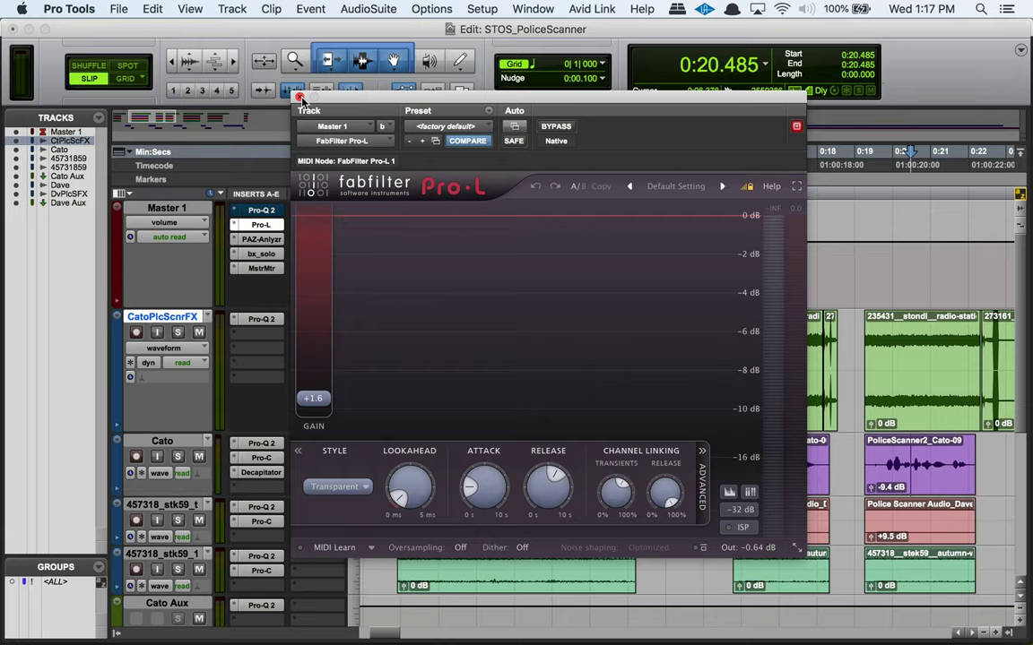
Play the full mix from about 20.48 s while watching Pro-L's level meters, and close the limiter
scroll(831, 426, right, 3)
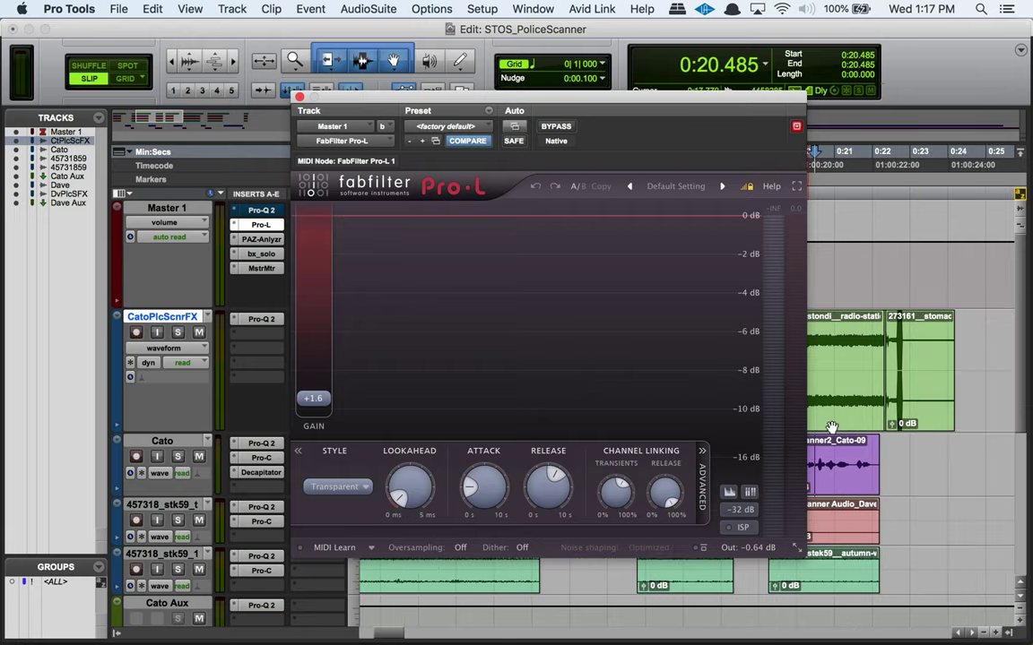
click(814, 460)
key(space)
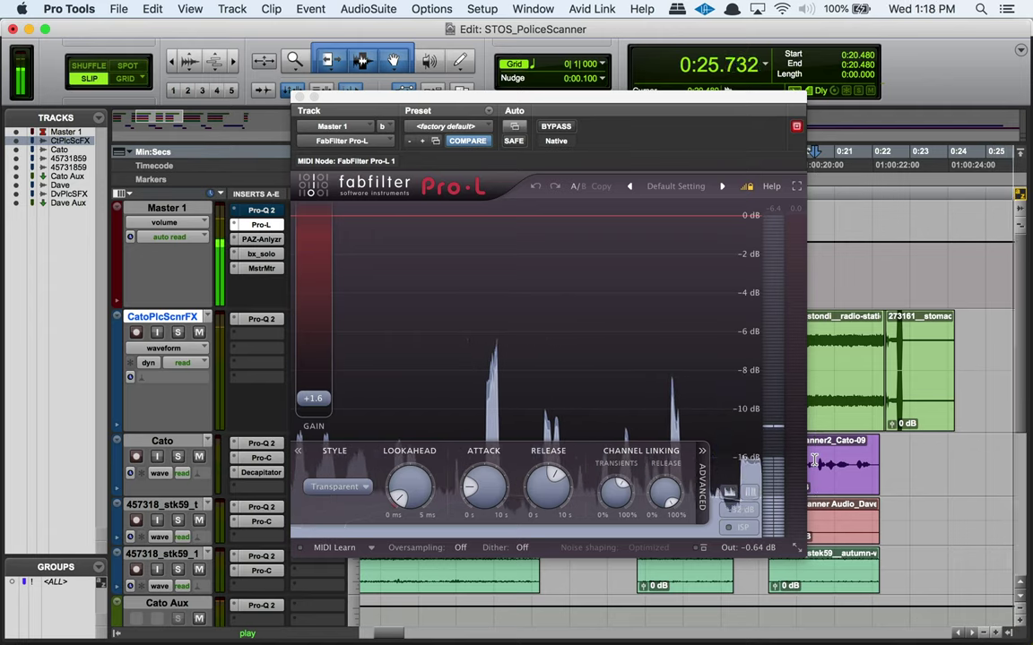
key(space)
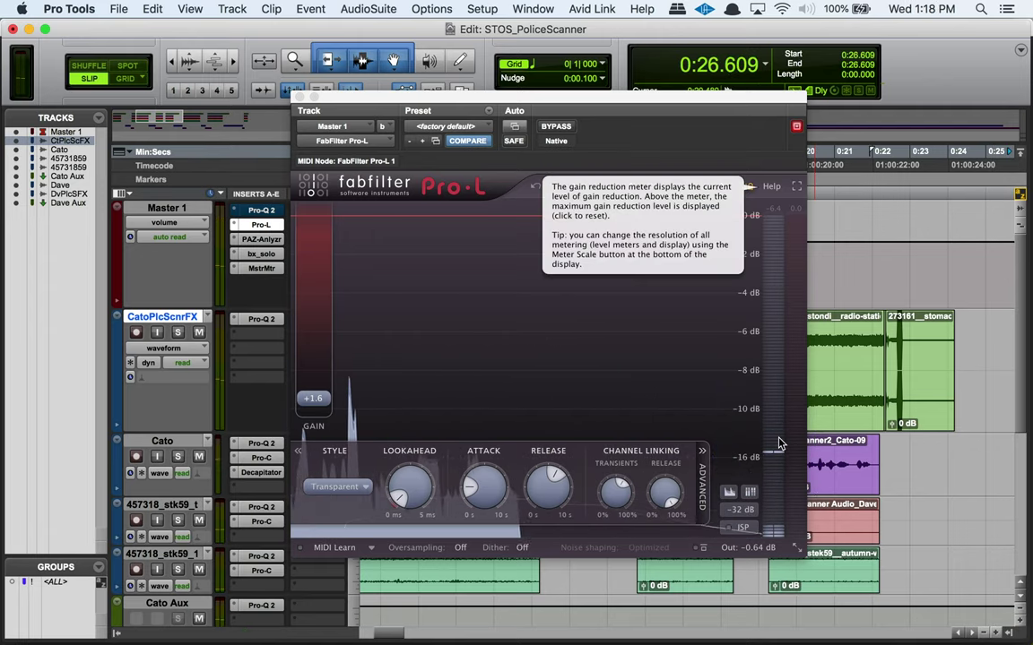
click(301, 96)
scroll(584, 379, left, 1)
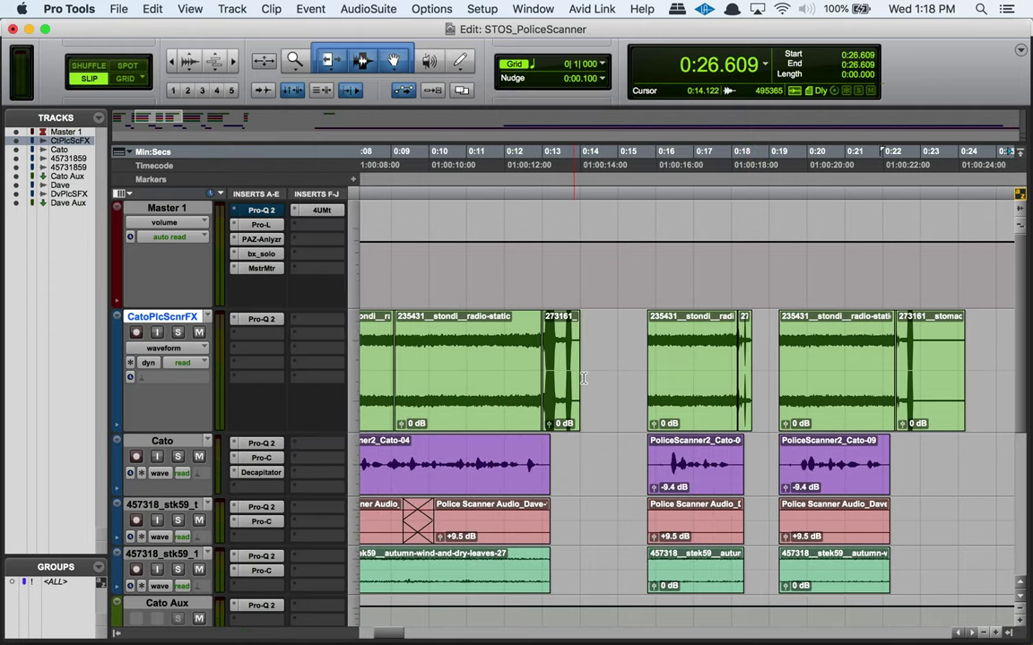